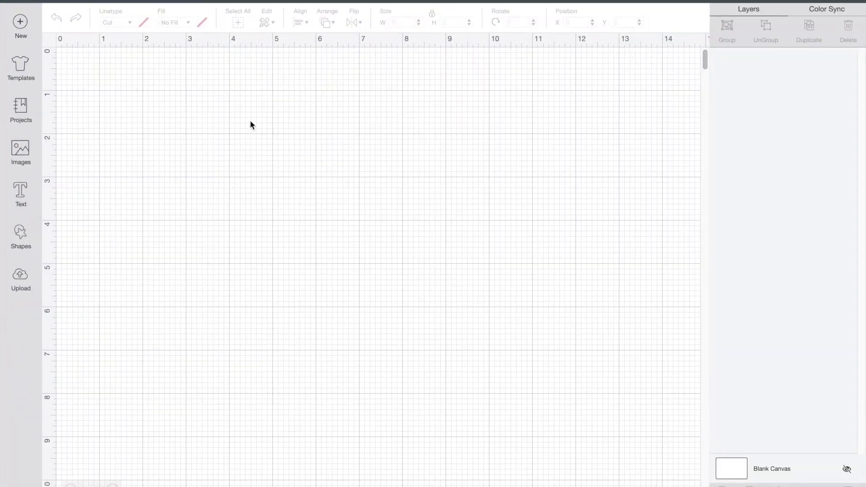
Search the image library for 'Lace' and pick the lace wedding invitation design
click(22, 154)
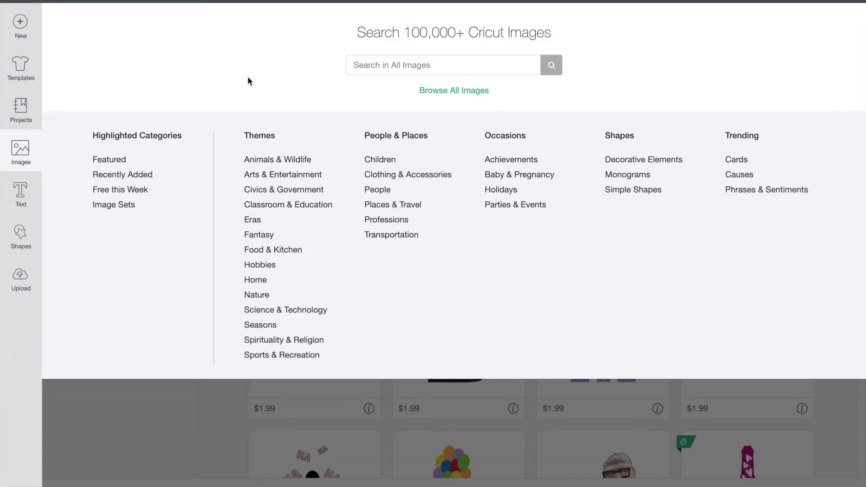
click(451, 70)
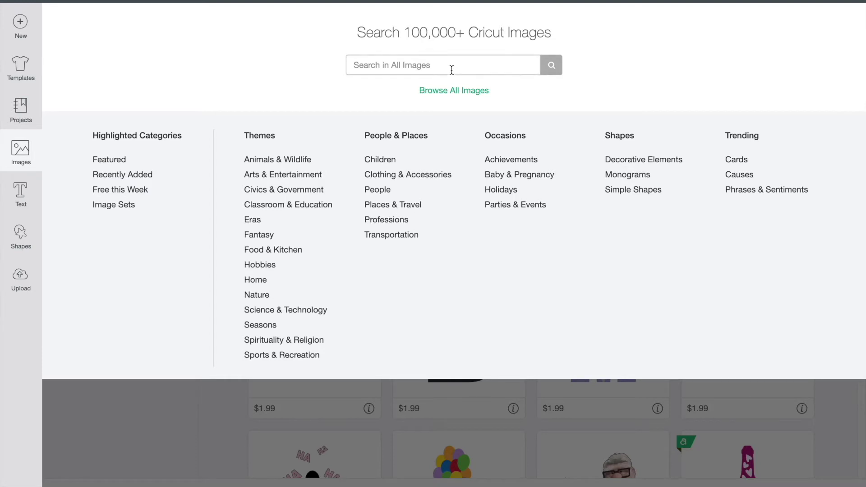
text(Lace)
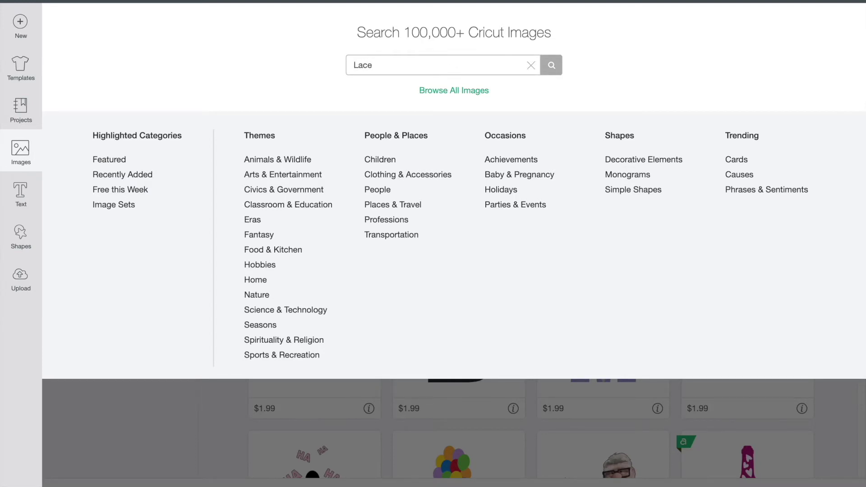
key(Return)
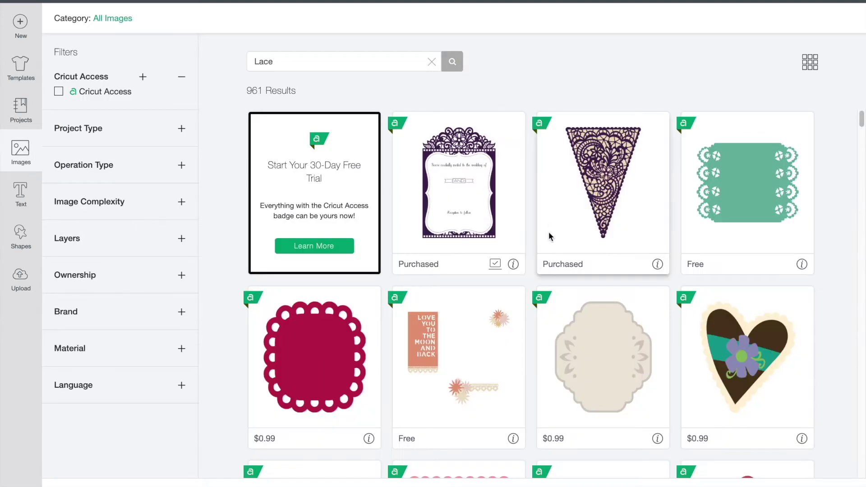
click(460, 204)
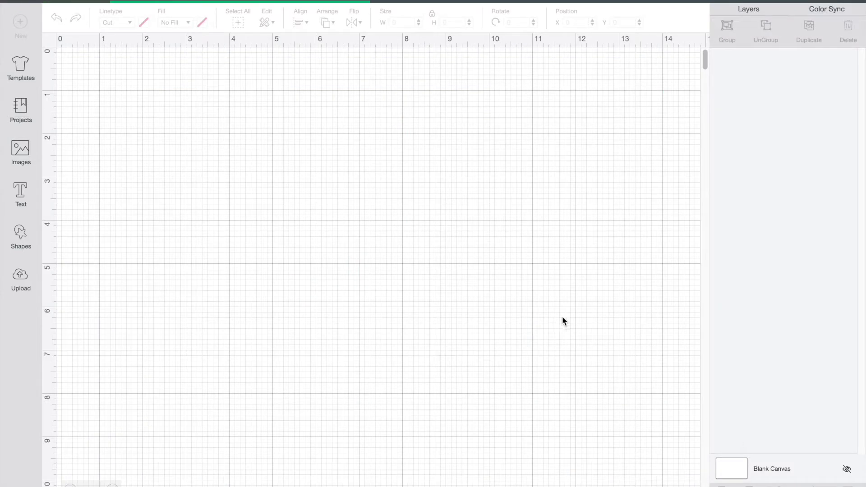
Move the invitation toward the canvas centre and delete its white inner panel layer
drag(210, 93, 333, 117)
click(788, 206)
click(791, 183)
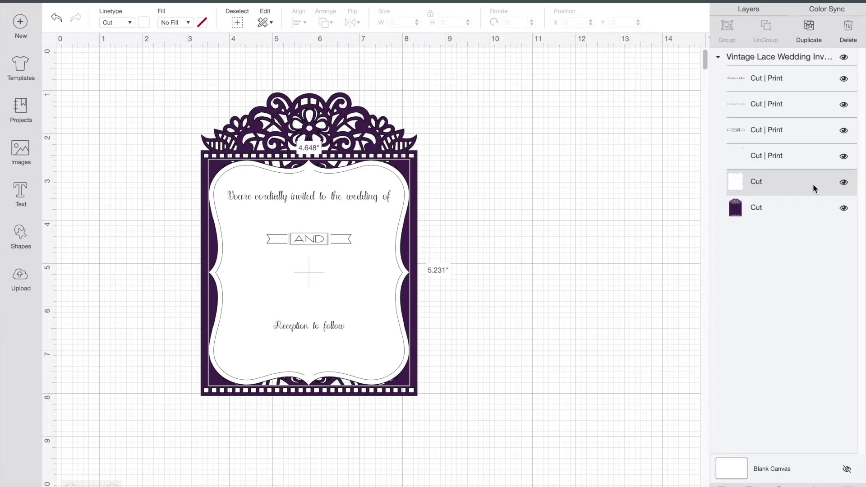
click(849, 27)
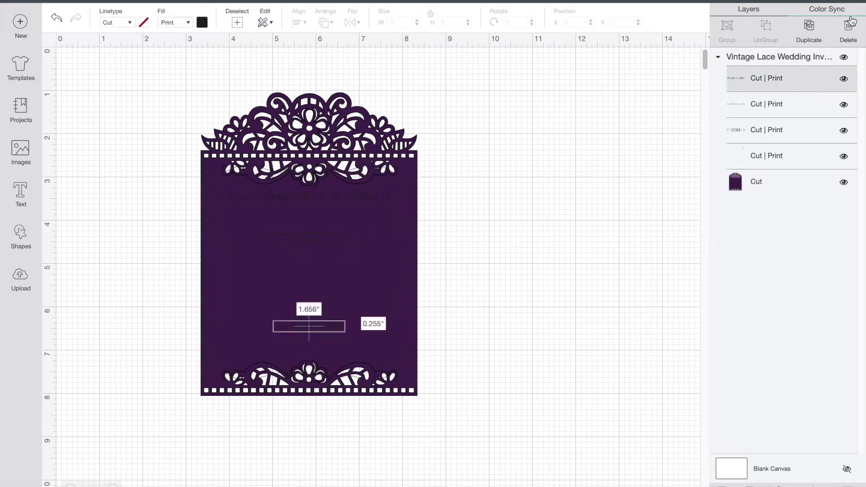
Delete the remaining printed text and frame layers, leaving one 4.995 × 7 in Cut layer
click(848, 31)
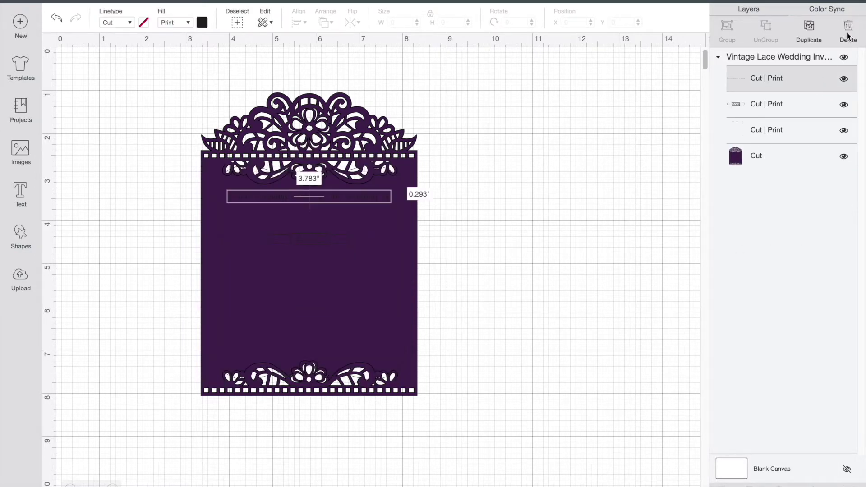
click(848, 36)
click(803, 106)
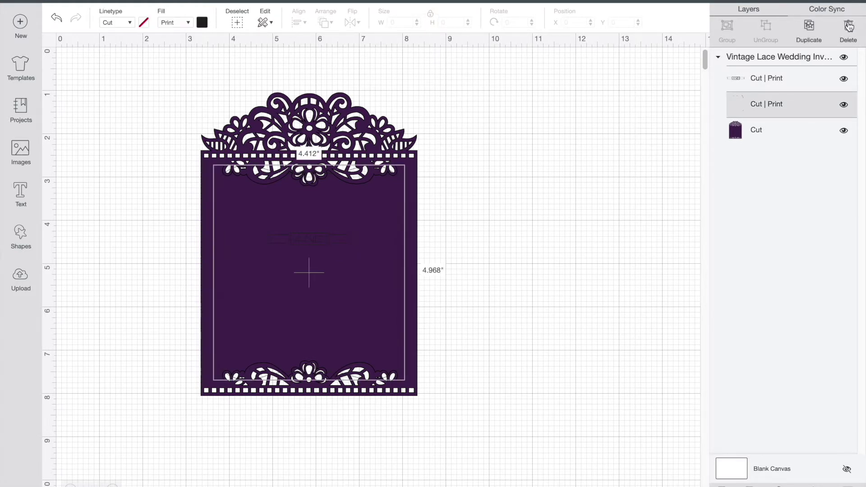
click(849, 27)
click(795, 78)
click(851, 26)
drag(374, 214, 345, 208)
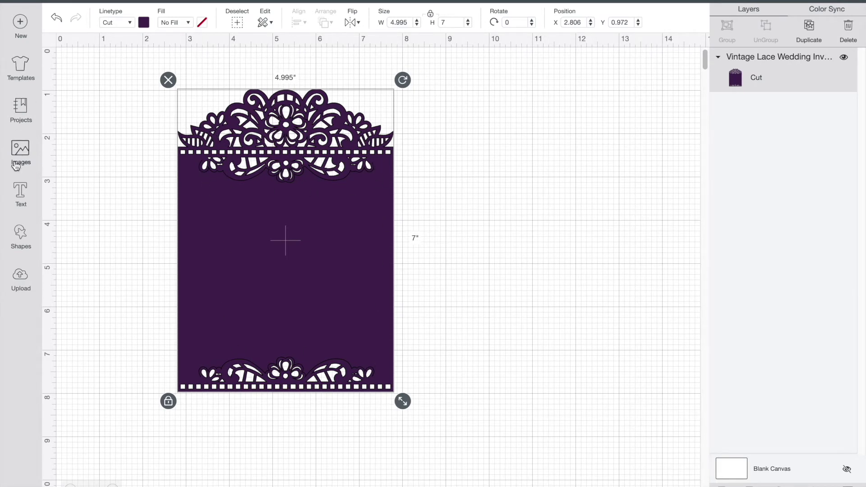
Add a square and stretch it to a 5.042 × 2.083 in band across the card top
click(20, 233)
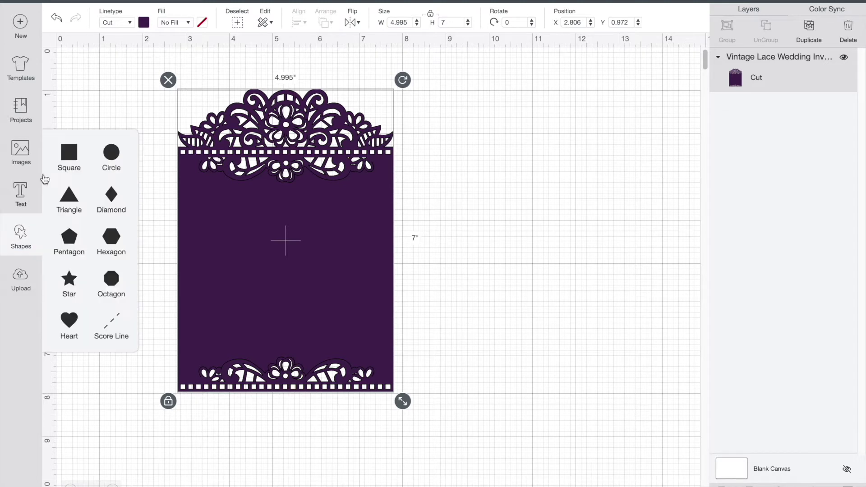
click(69, 154)
drag(212, 163, 323, 245)
drag(250, 260, 221, 226)
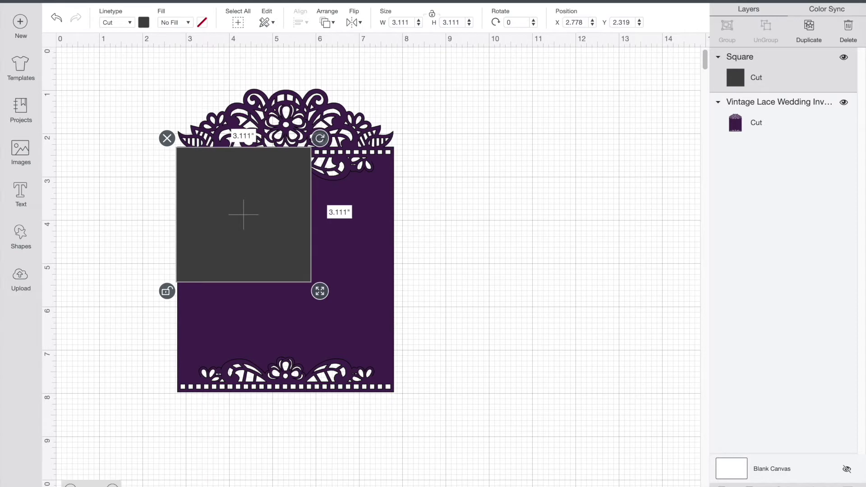
click(112, 484)
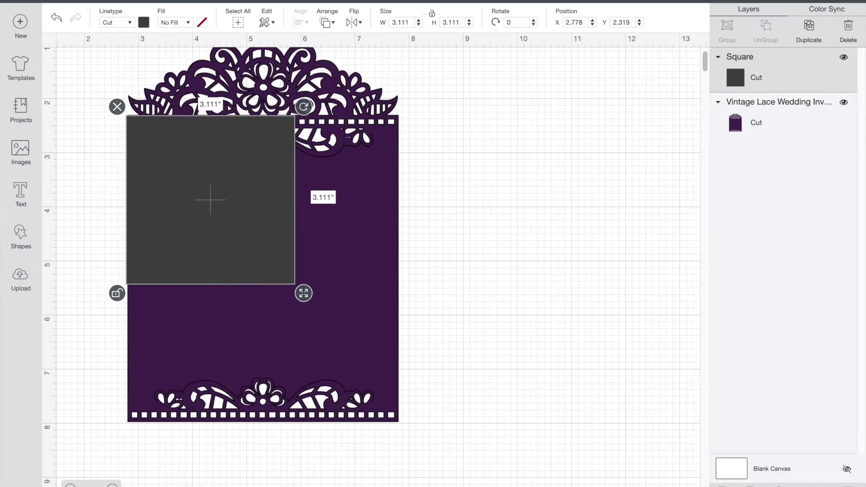
click(112, 484)
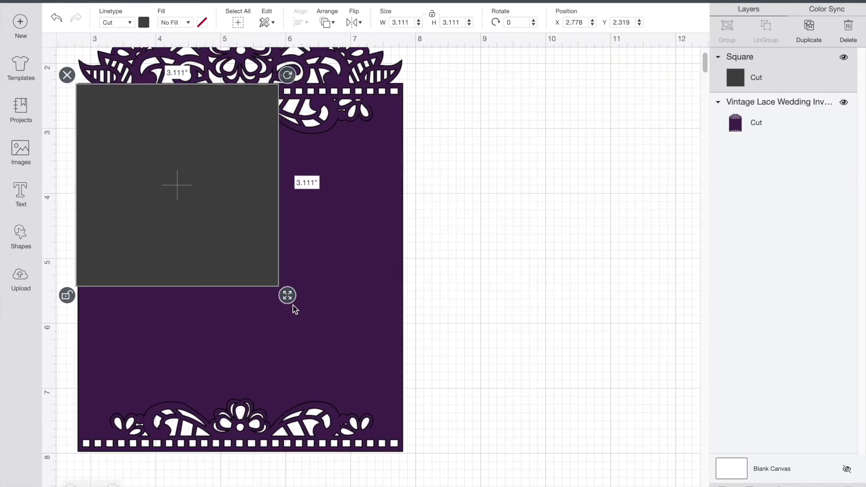
drag(289, 297, 414, 231)
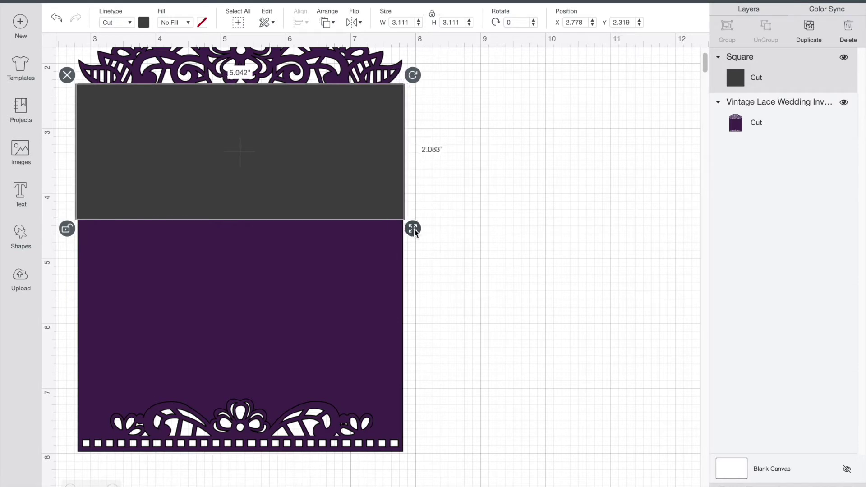
drag(370, 190, 373, 193)
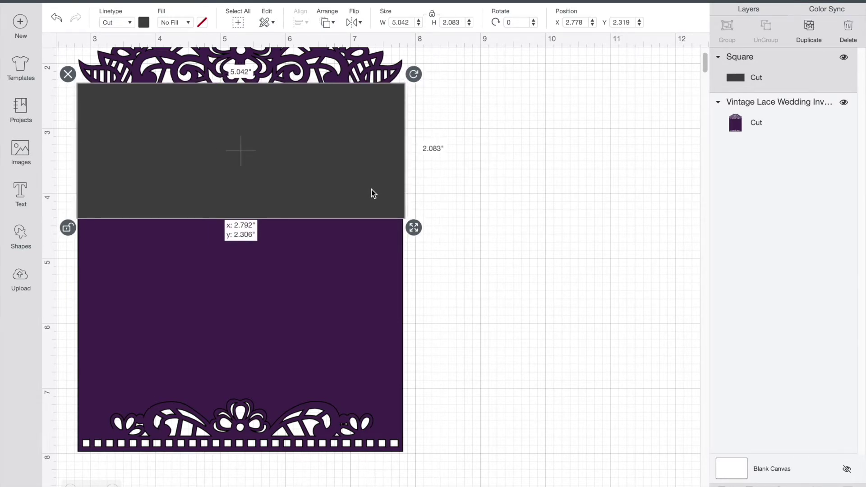
drag(372, 189, 373, 193)
Slice the card with the band and delete the grey leftover piece
click(522, 83)
scroll(529, 132, up, 3)
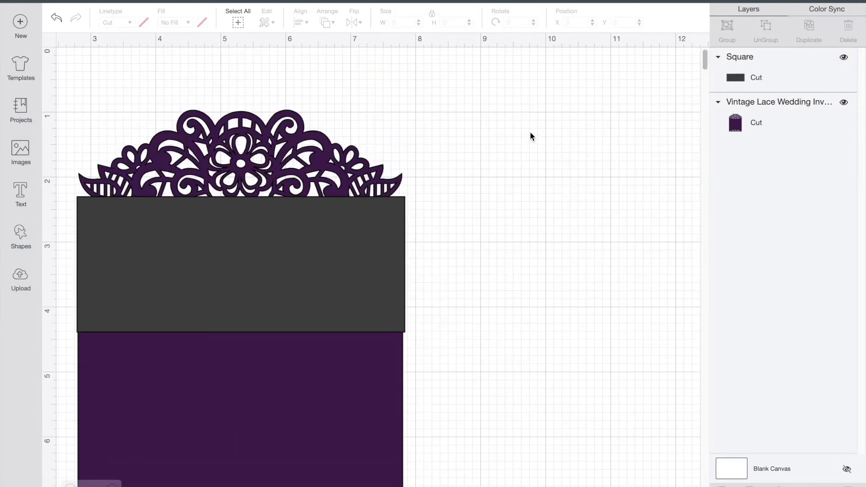
drag(507, 102, 420, 234)
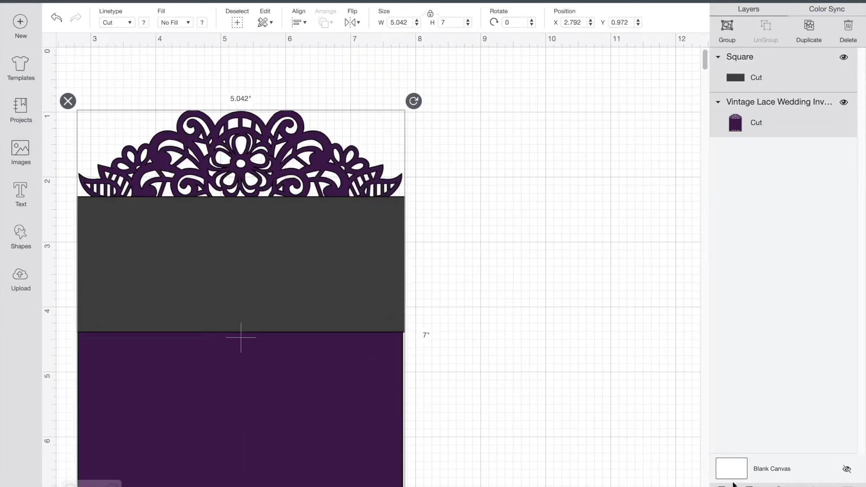
drag(273, 156, 530, 125)
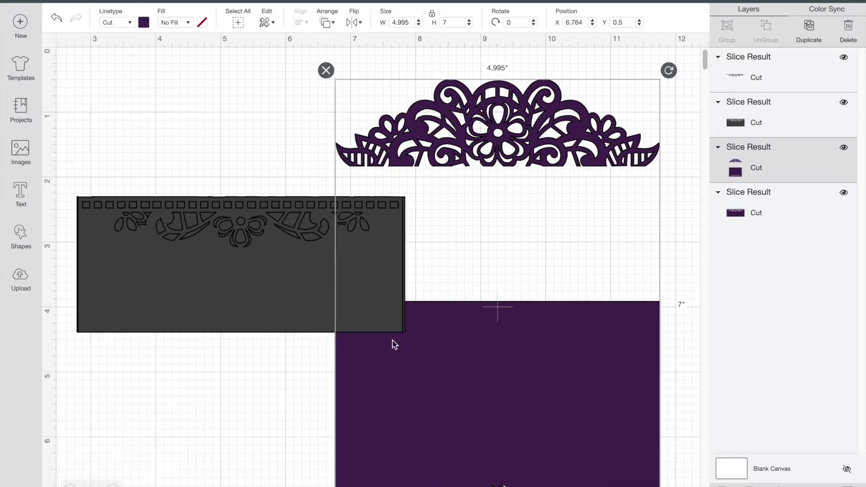
click(108, 151)
drag(86, 158, 137, 265)
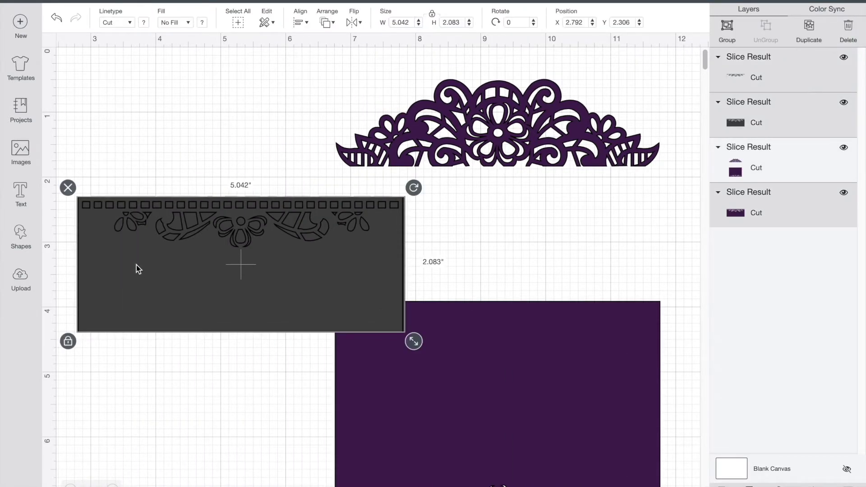
click(68, 187)
drag(614, 447, 429, 388)
Add a square with unlocked proportions and stretch it over the card body
click(654, 305)
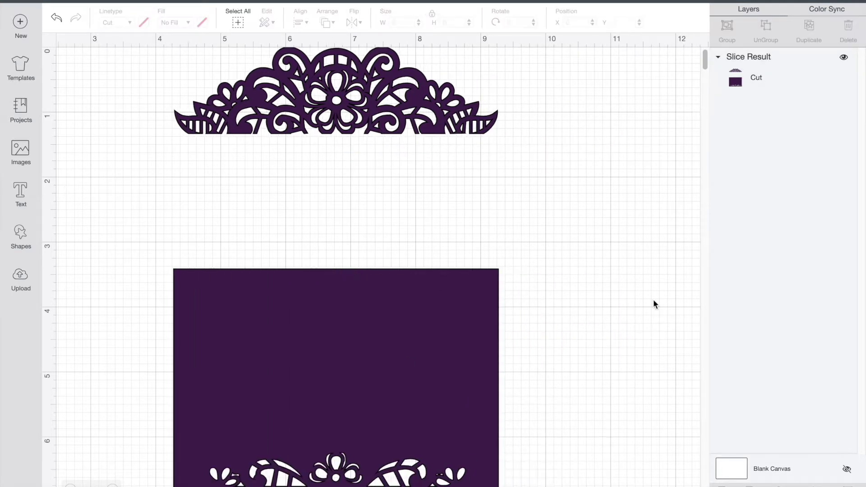
drag(463, 125, 454, 126)
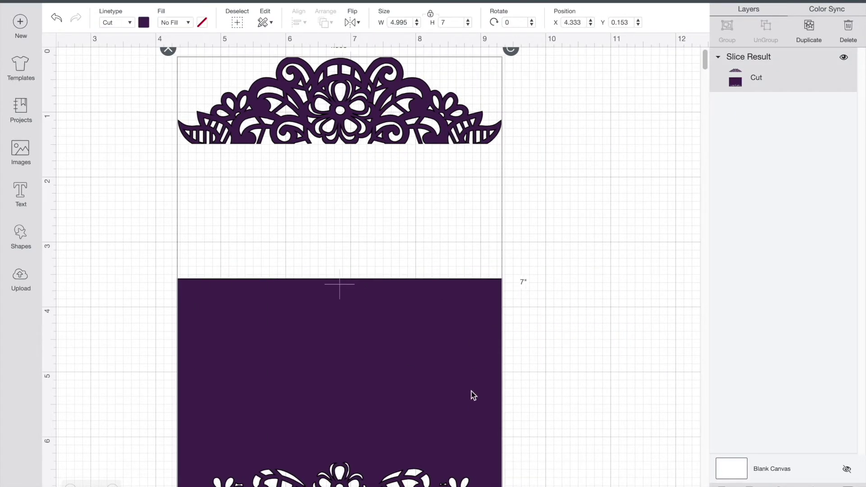
click(21, 197)
click(20, 235)
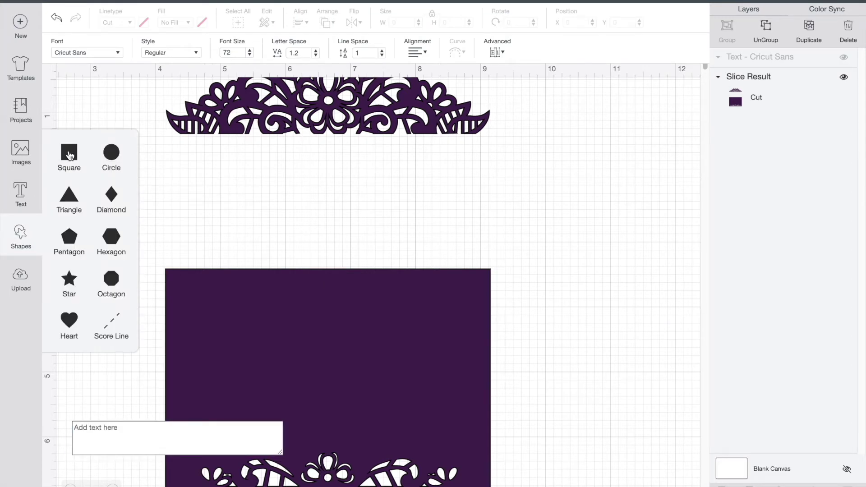
click(70, 156)
drag(220, 209, 263, 360)
scroll(481, 329, down, 3)
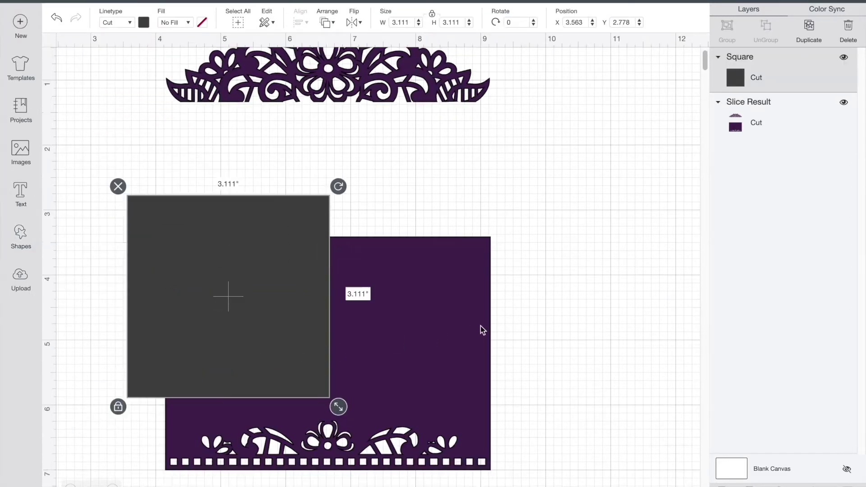
click(118, 360)
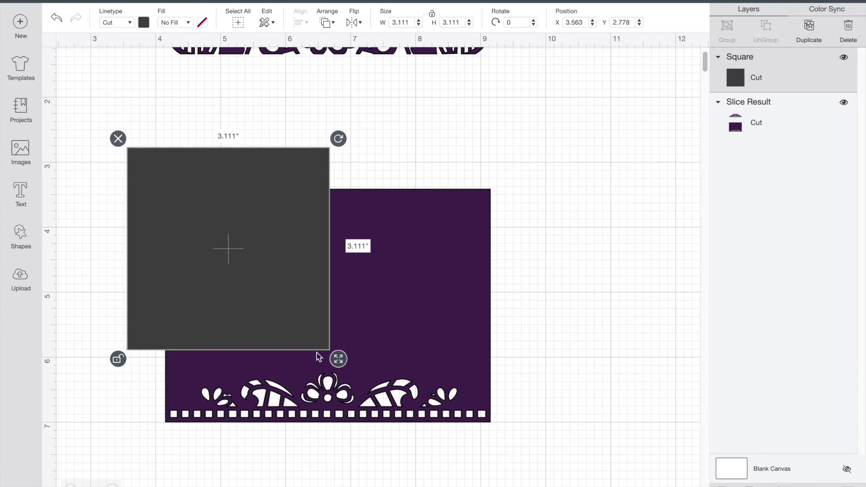
drag(338, 360, 528, 460)
click(644, 260)
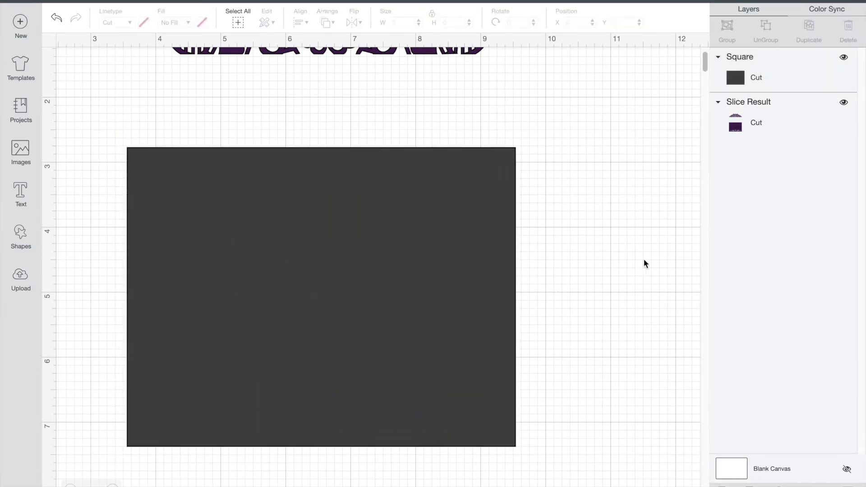
Slice, delete the extra rectangle pieces, and move the 4.969 × 1.333 in lace crown down
key(ctrl+a)
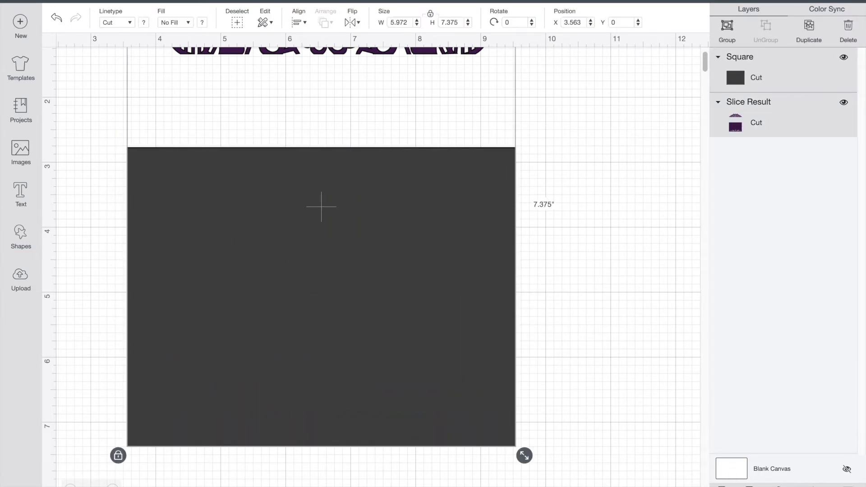
drag(83, 131, 122, 156)
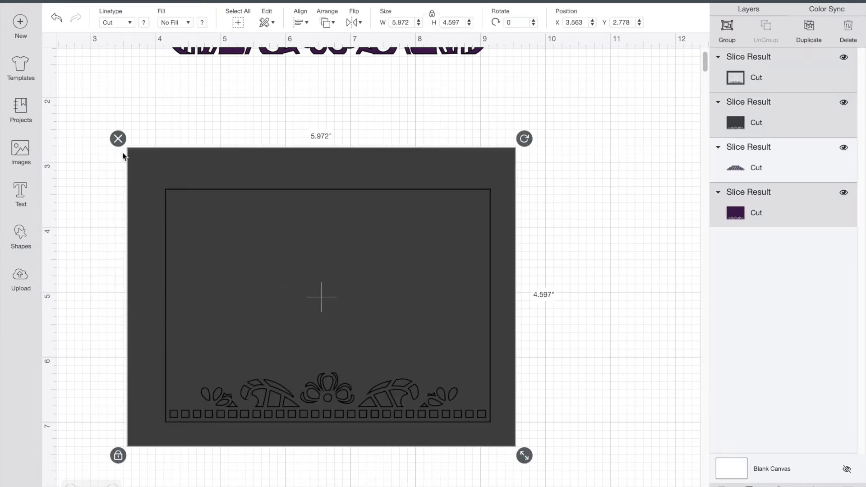
click(119, 138)
scroll(336, 190, up, 3)
drag(340, 100, 335, 129)
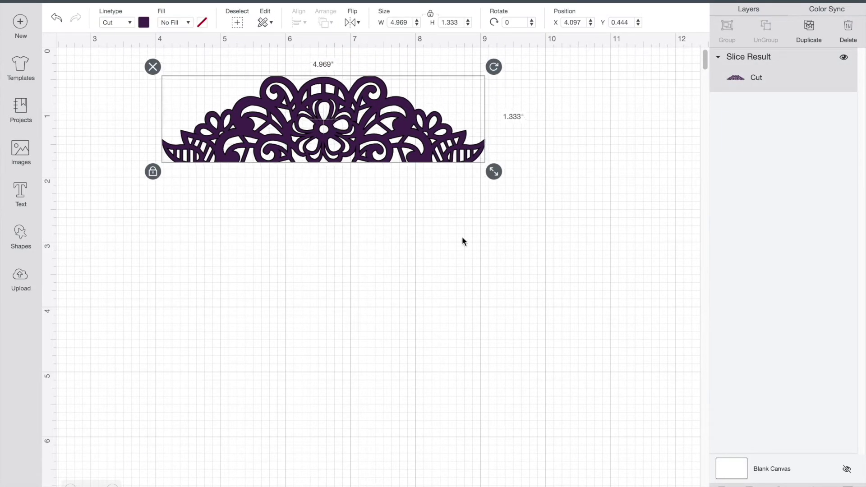
Add a square, unlock its proportions, and stretch it into a wide rectangle below the lace
click(19, 246)
click(66, 159)
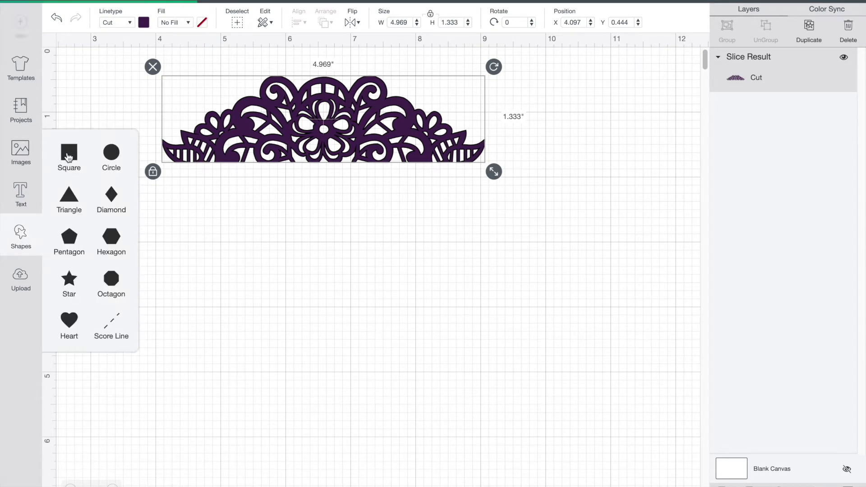
drag(194, 178, 280, 247)
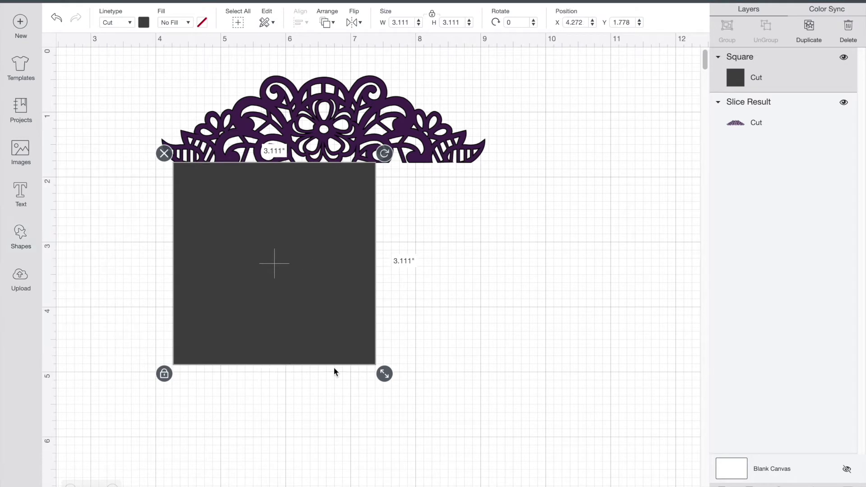
click(164, 374)
drag(384, 373, 499, 359)
drag(248, 231, 248, 231)
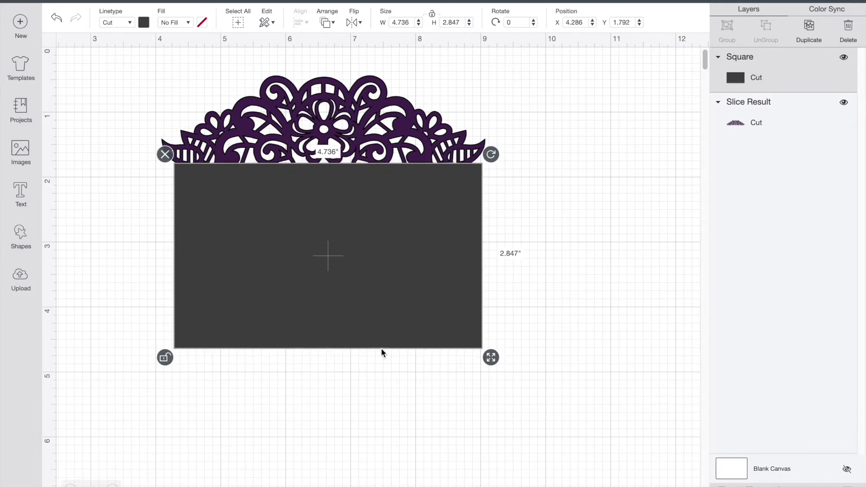
Size the rectangle to about 4.694 × 5.569 in and butt it against the lace border
drag(495, 357, 487, 364)
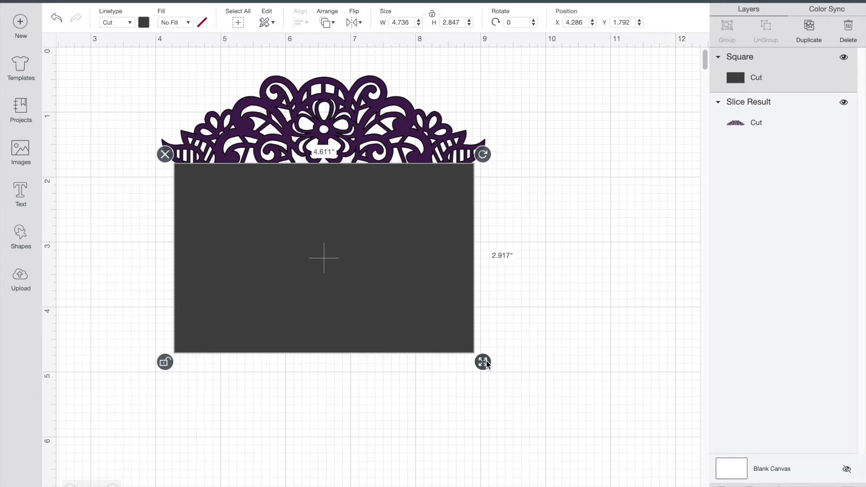
drag(486, 364, 494, 363)
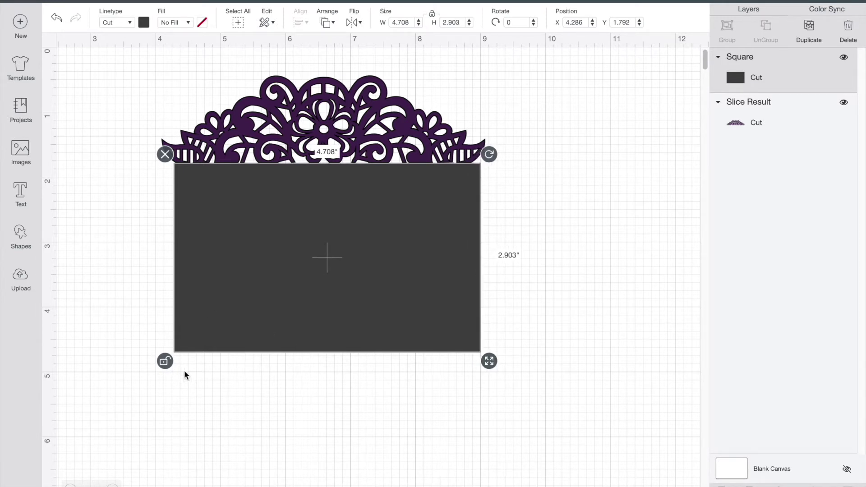
drag(226, 252, 226, 244)
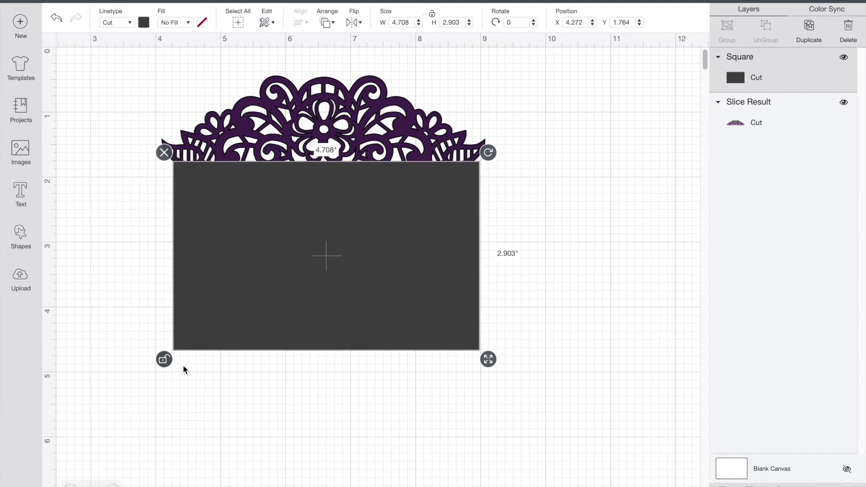
drag(488, 359, 489, 451)
scroll(512, 375, down, 1)
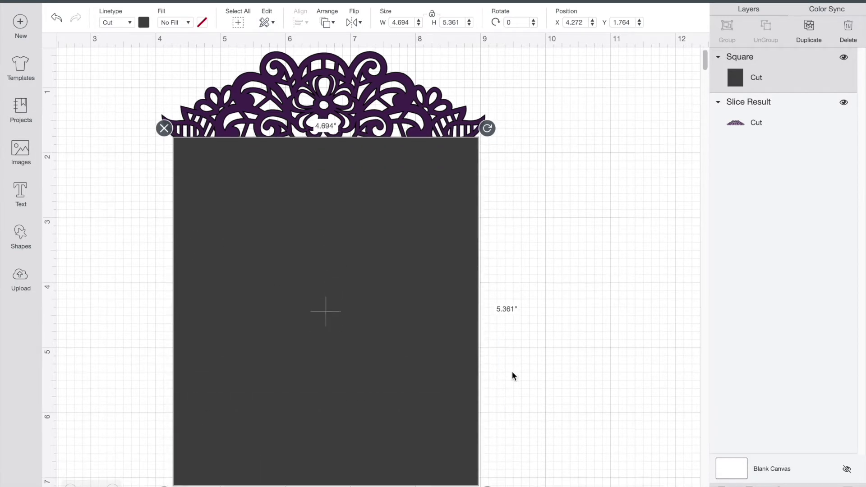
drag(487, 486, 486, 486)
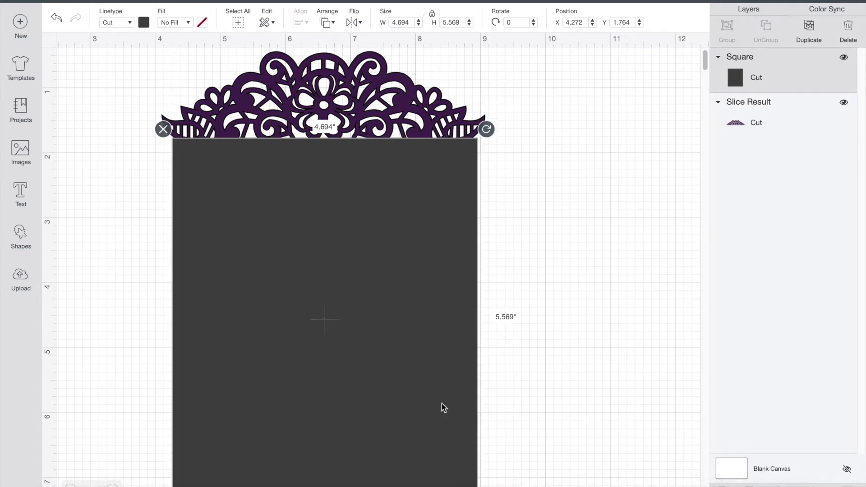
drag(443, 413, 441, 402)
click(492, 325)
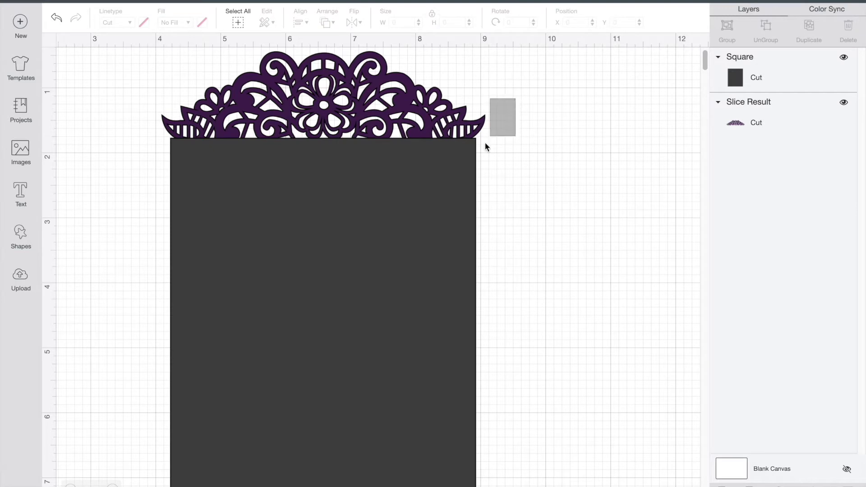
Centre the lace crown horizontally over the card body and attach them as one 4.969 × 6.903 in piece
drag(485, 143, 457, 187)
scroll(464, 173, up, 1)
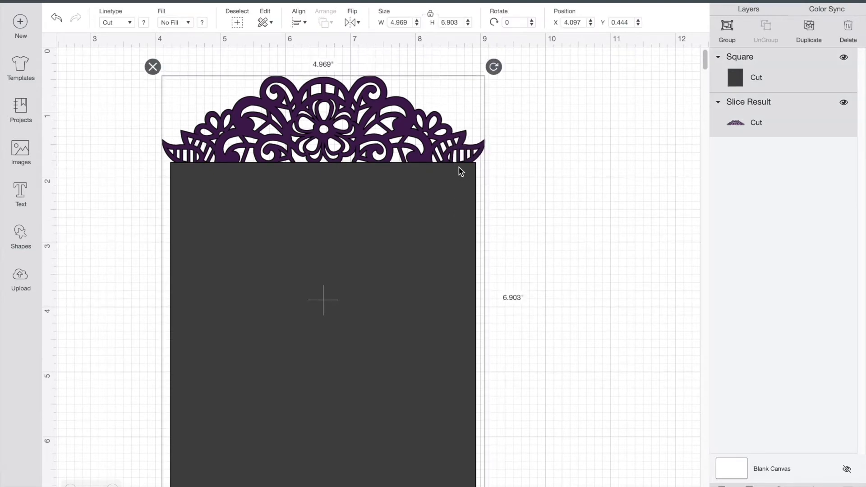
click(297, 23)
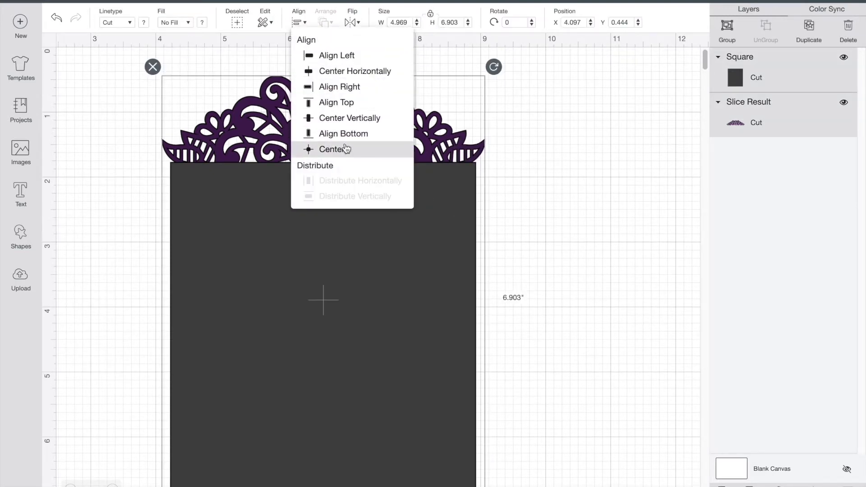
click(370, 71)
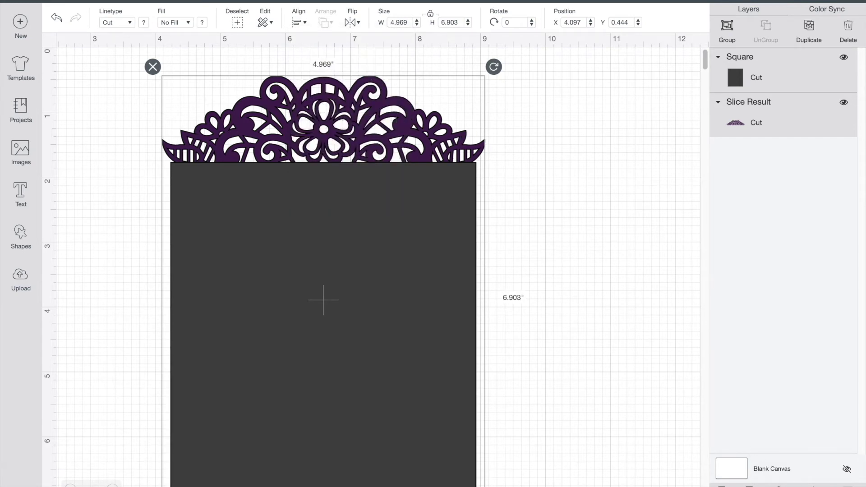
click(784, 486)
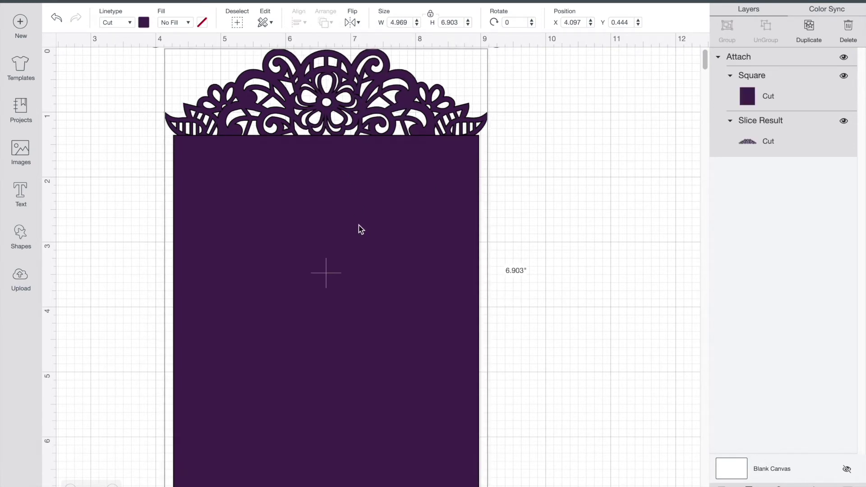
Weld the crown and body into one 4.968 × 6.903 in shape near X 4.014, Y 0.819
click(754, 485)
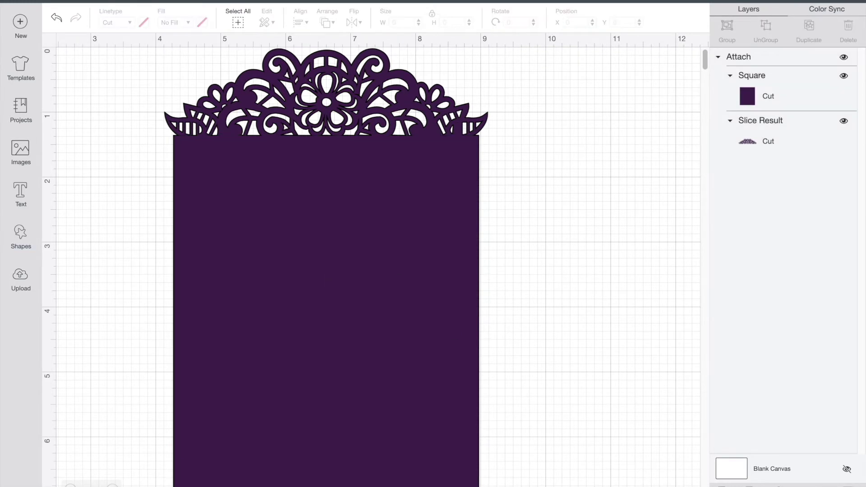
drag(410, 368, 383, 327)
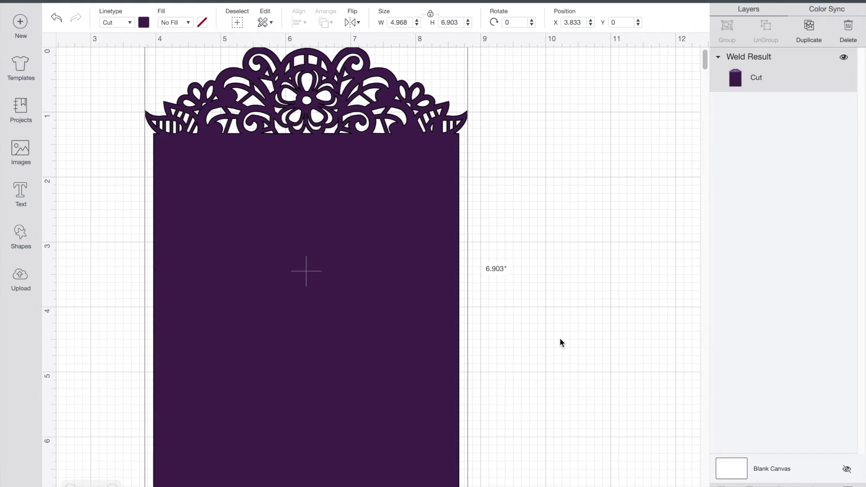
drag(312, 328, 314, 329)
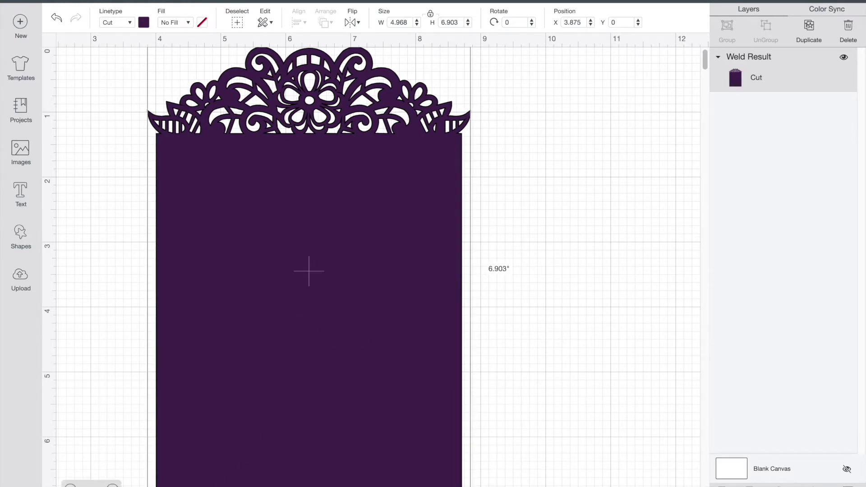
click(70, 485)
click(176, 433)
click(288, 224)
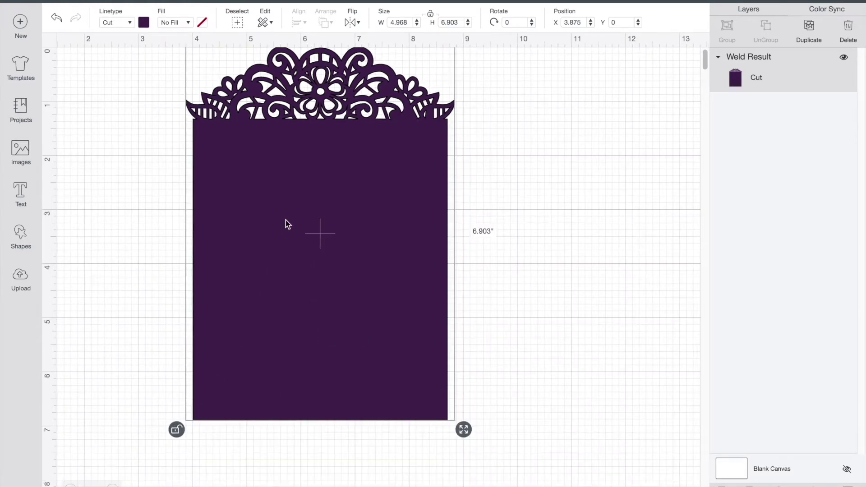
drag(288, 224, 295, 269)
Resize the welded lace card to 4.5 × 9 in
click(409, 21)
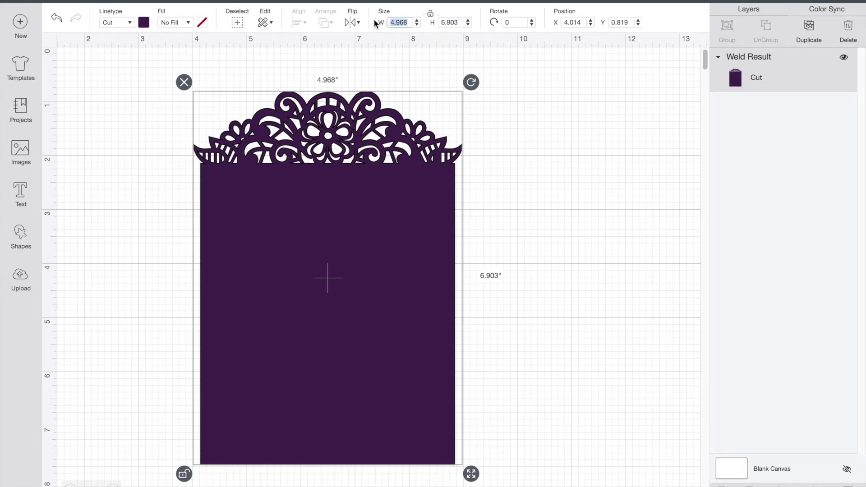
text(4.5)
click(462, 21)
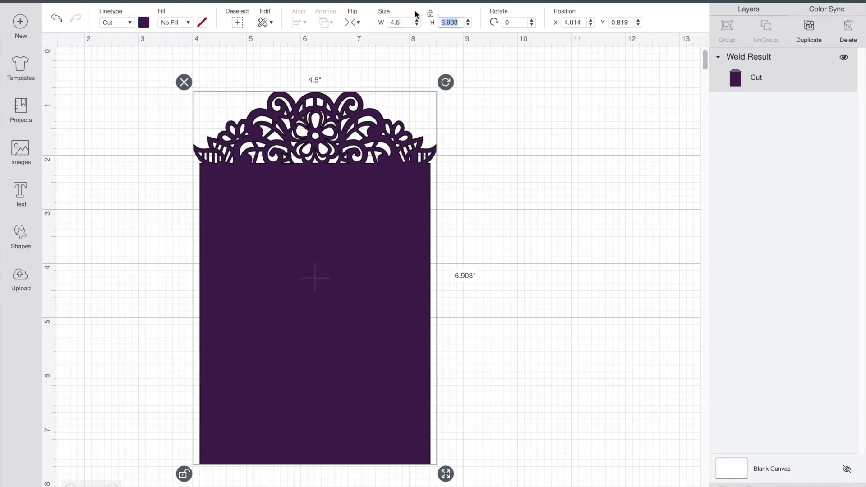
text(9)
key(Return)
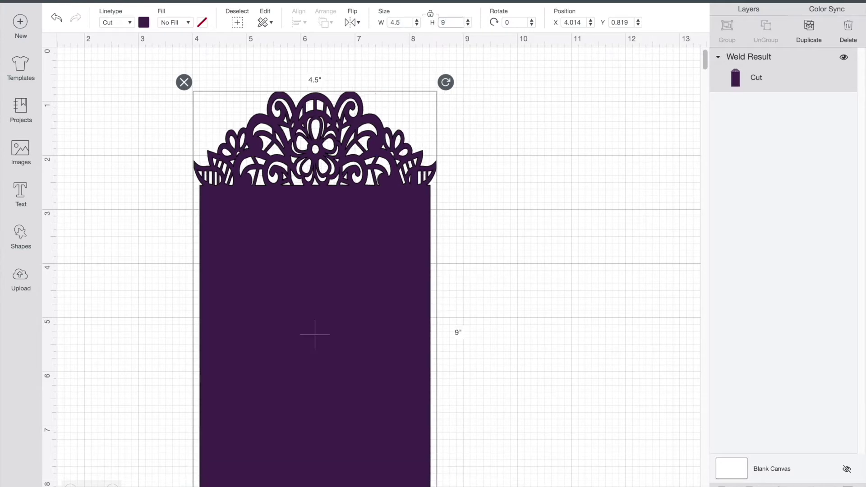
Move the lace card down to about X 4.069, Y 5.625
click(628, 249)
drag(413, 274, 414, 228)
scroll(567, 265, down, 6)
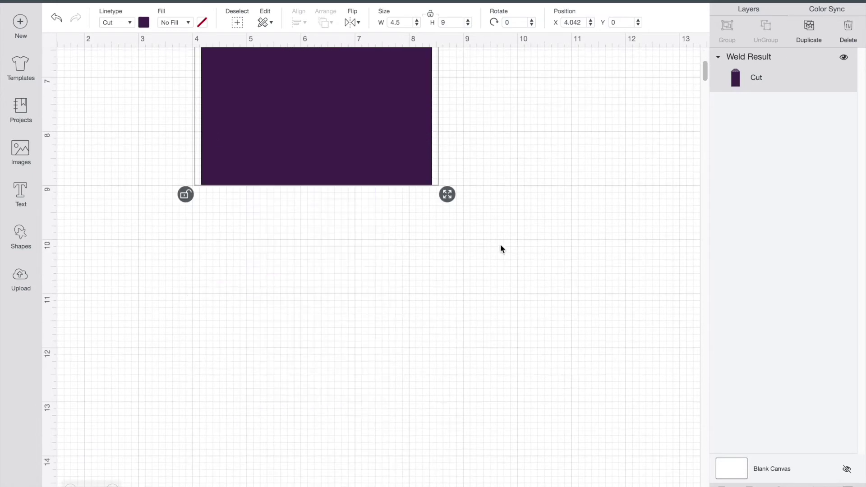
drag(382, 160, 349, 486)
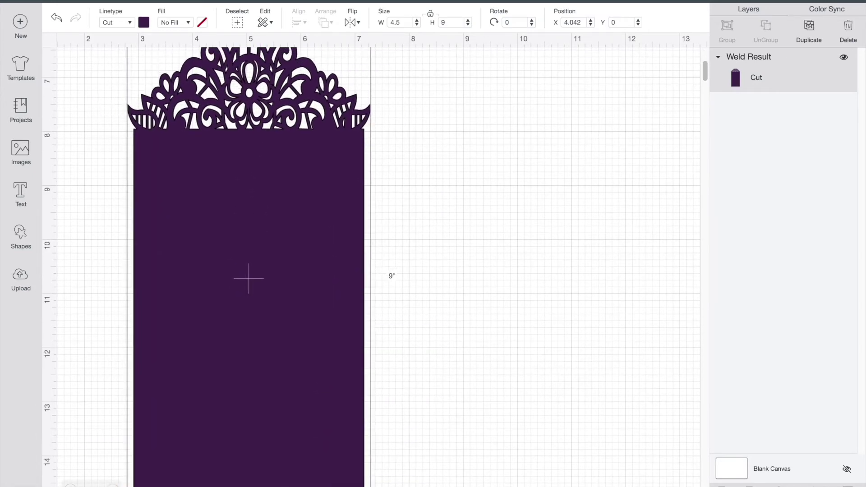
drag(313, 485, 383, 464)
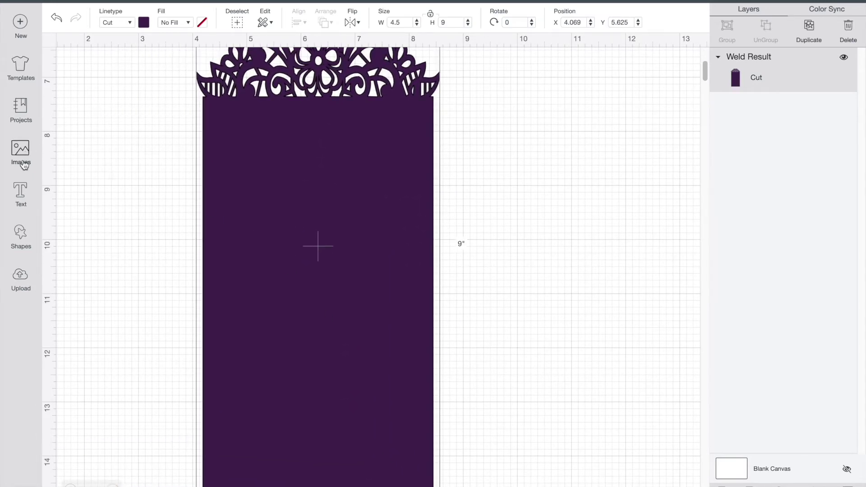
Insert the uploaded menu image onto the canvas
click(21, 277)
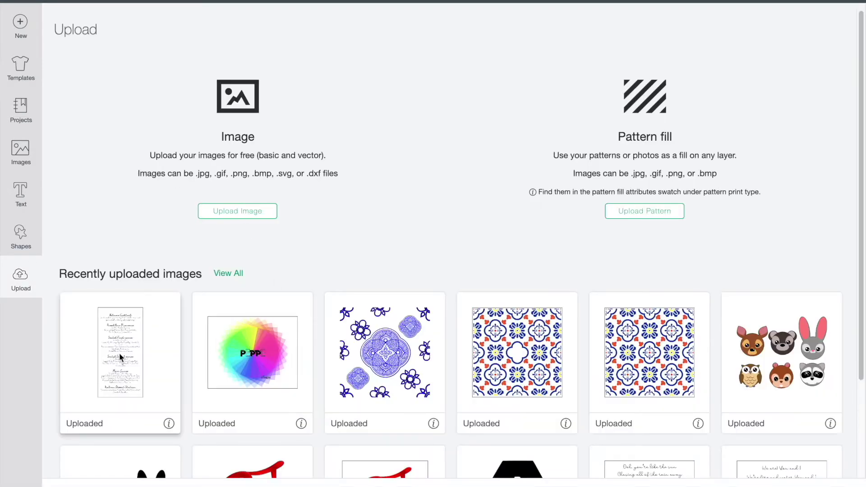
click(121, 358)
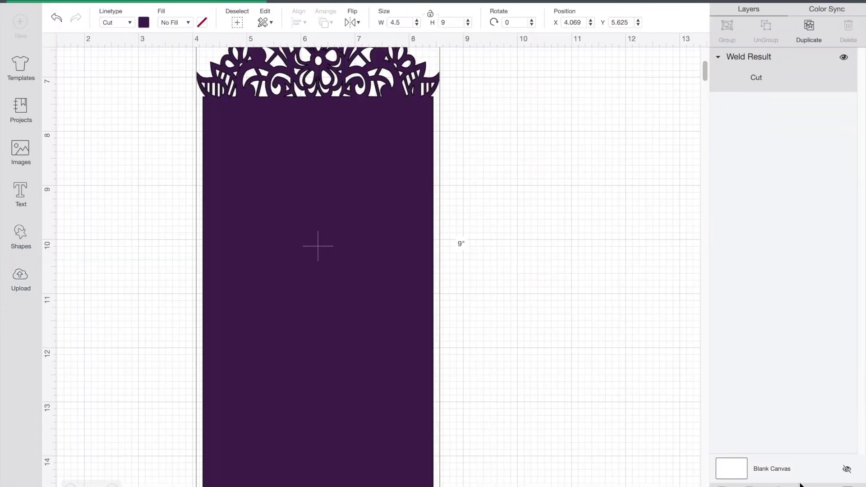
scroll(402, 290, down, 20)
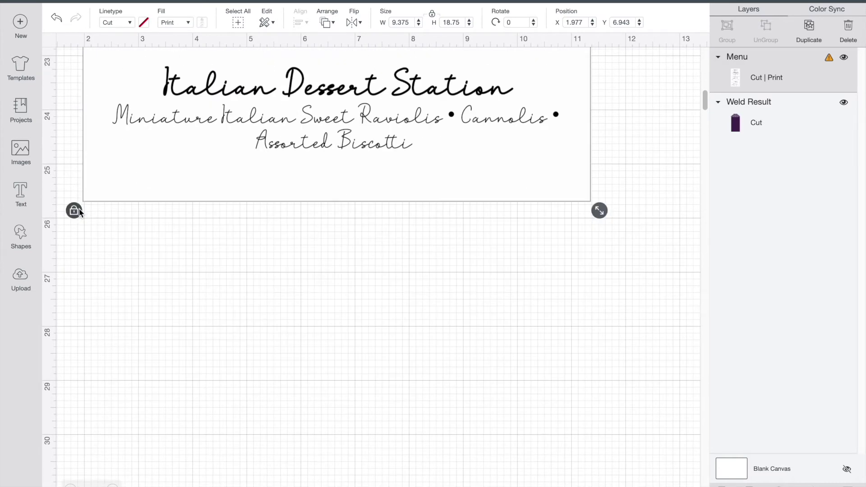
Unlock the menu's proportions and shrink it to 3.417 × 10.25 in on the lace card
click(74, 210)
drag(599, 210, 388, 32)
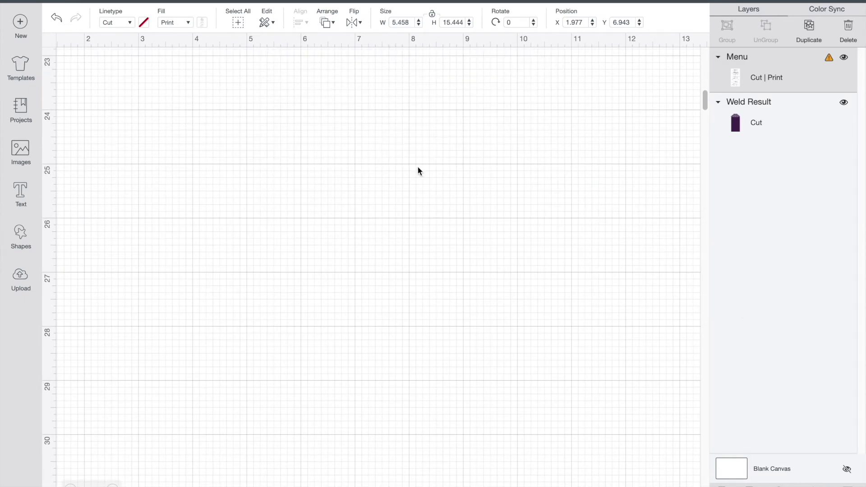
scroll(419, 170, up, 10)
drag(387, 485, 436, 330)
scroll(436, 329, up, 4)
drag(314, 347, 314, 268)
scroll(505, 252, down, 5)
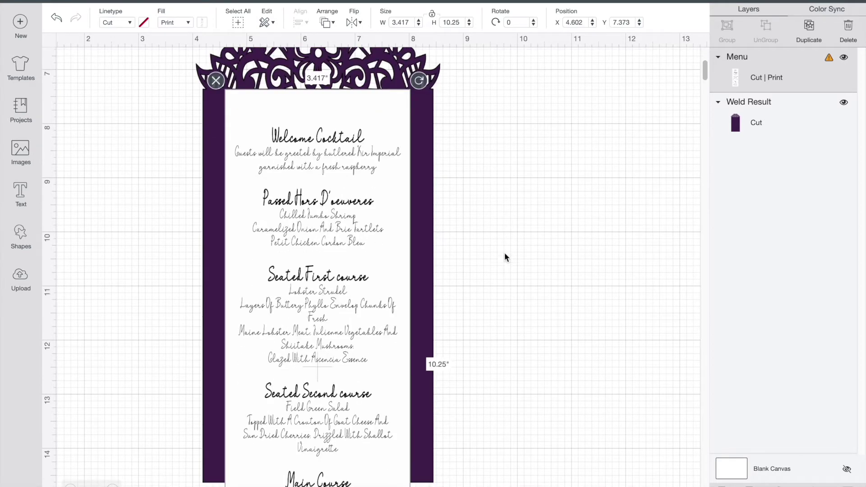
Resize the menu to 3.486 × 6.986 in and move it down within the frame
scroll(307, 436, down, 8)
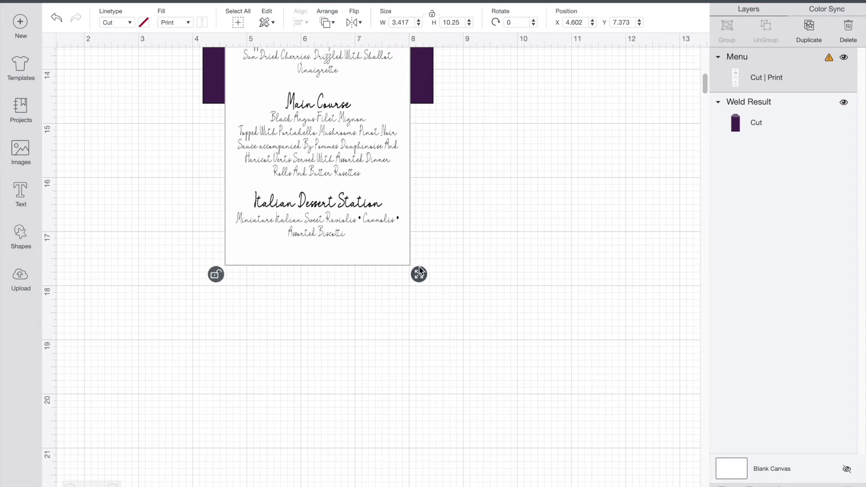
drag(419, 273, 425, 113)
scroll(510, 152, up, 16)
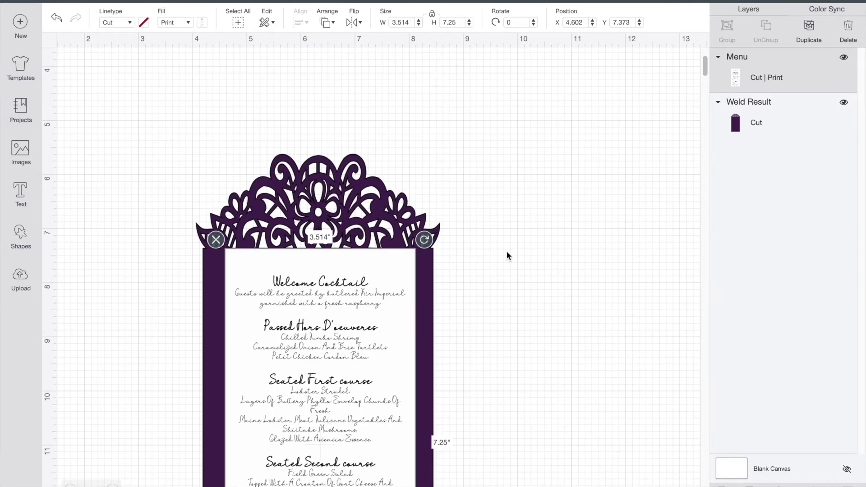
scroll(501, 246, down, 5)
scroll(495, 246, down, 1)
drag(425, 422, 427, 415)
drag(331, 273, 332, 288)
scroll(582, 266, up, 3)
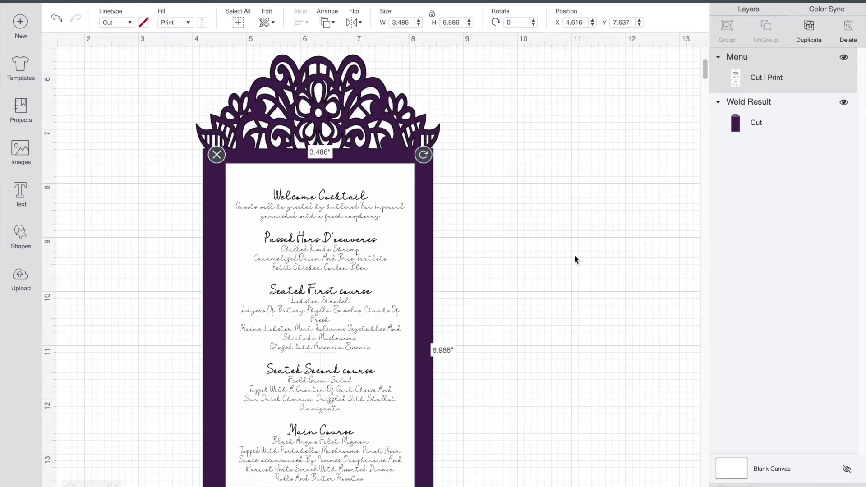
Centre the menu horizontally on the lace card
drag(553, 206, 391, 338)
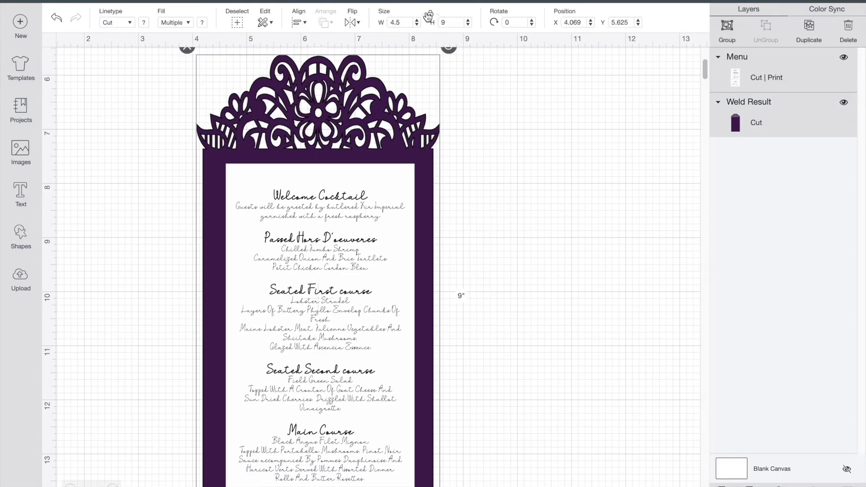
click(299, 22)
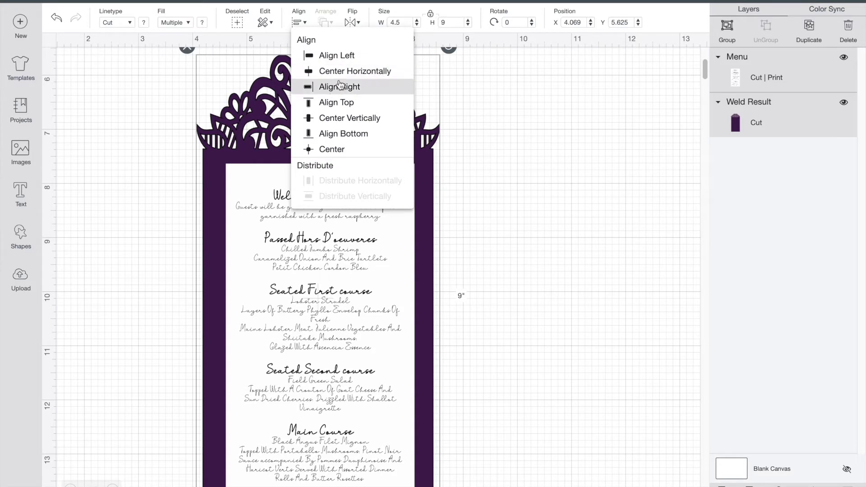
click(330, 72)
Change the lace topper's colour to white
click(652, 231)
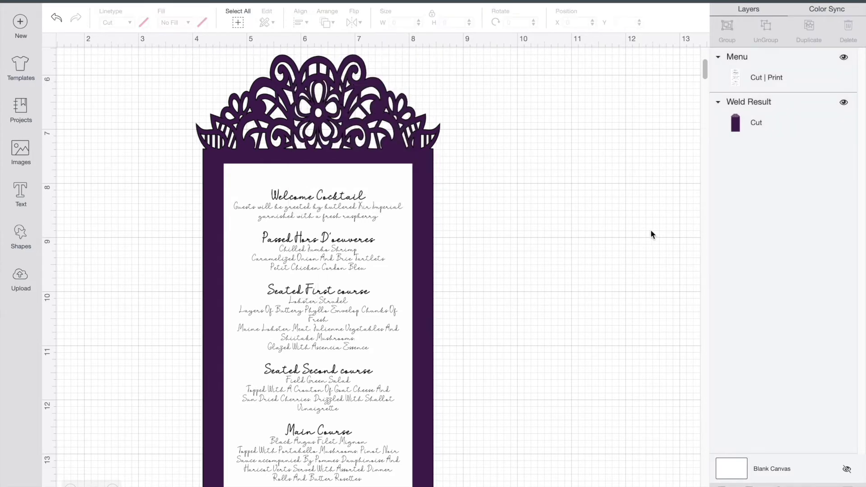
click(362, 99)
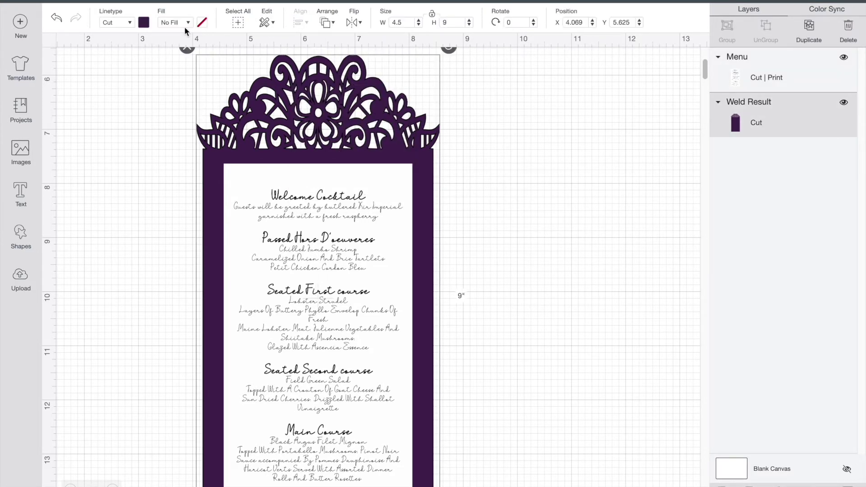
click(144, 23)
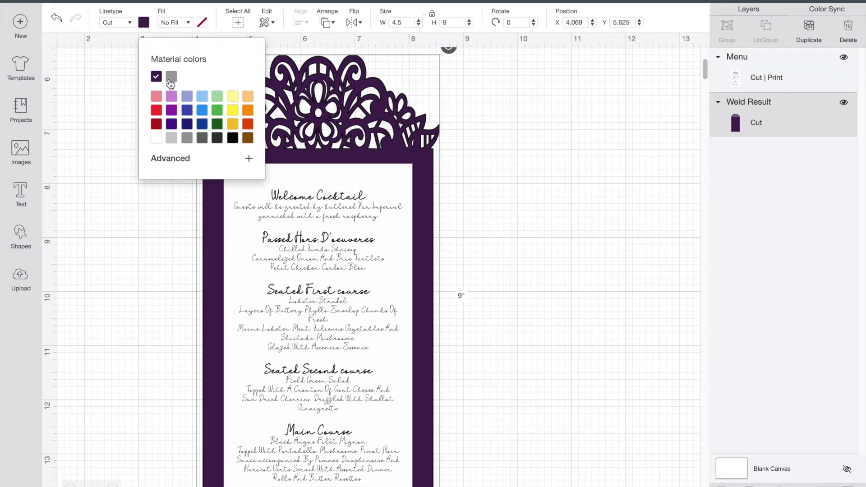
click(157, 139)
click(543, 195)
Add an 'L G' text layer and scale it down to 1.525 × 0.78 in beside the card
scroll(572, 196, down, 3)
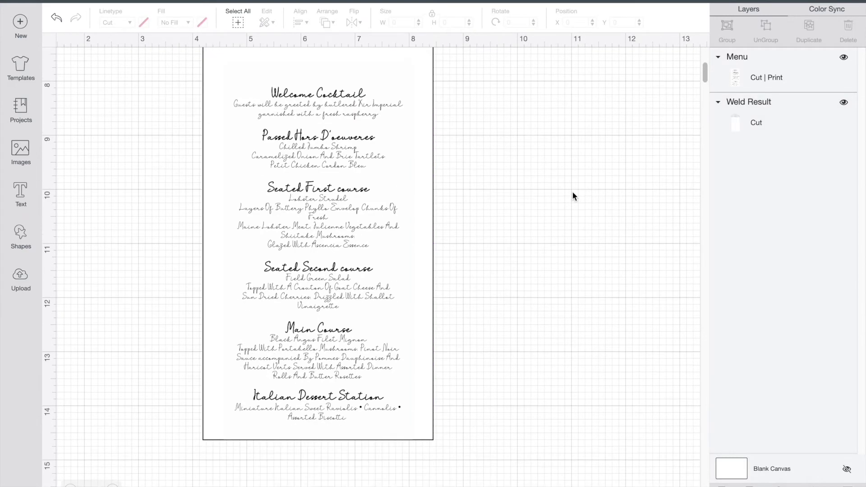
scroll(573, 196, up, 9)
scroll(573, 195, down, 5)
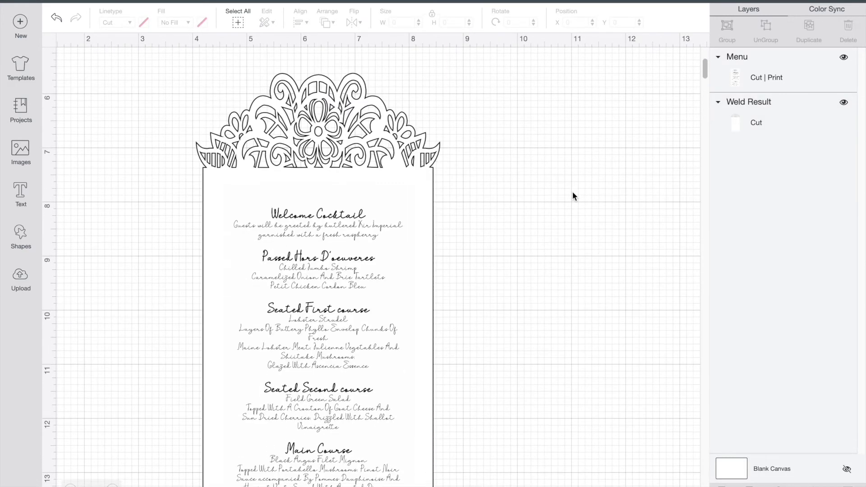
click(20, 192)
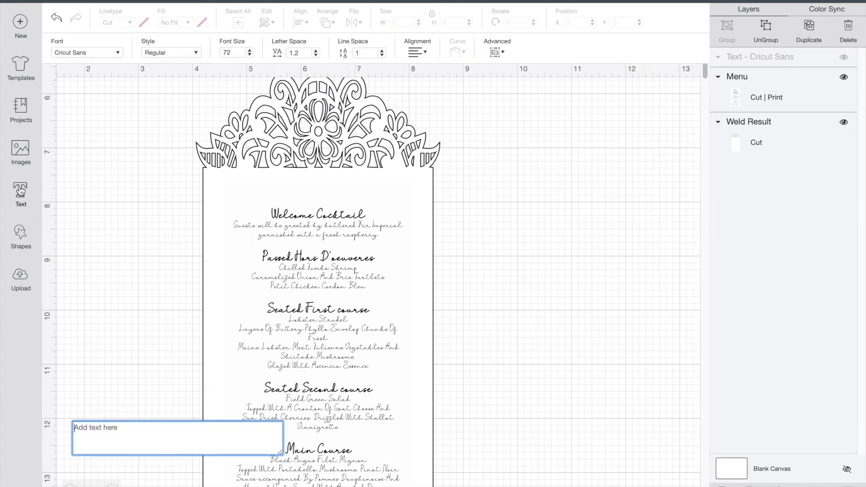
text(L)
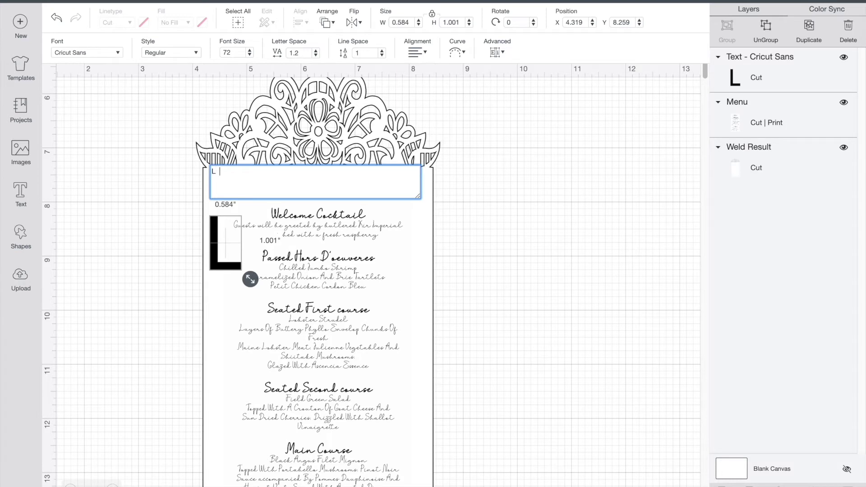
text( G)
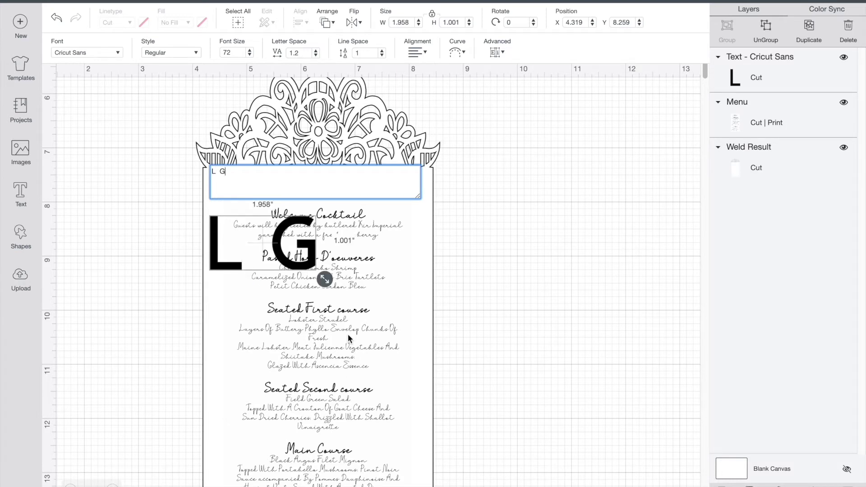
drag(325, 280, 576, 241)
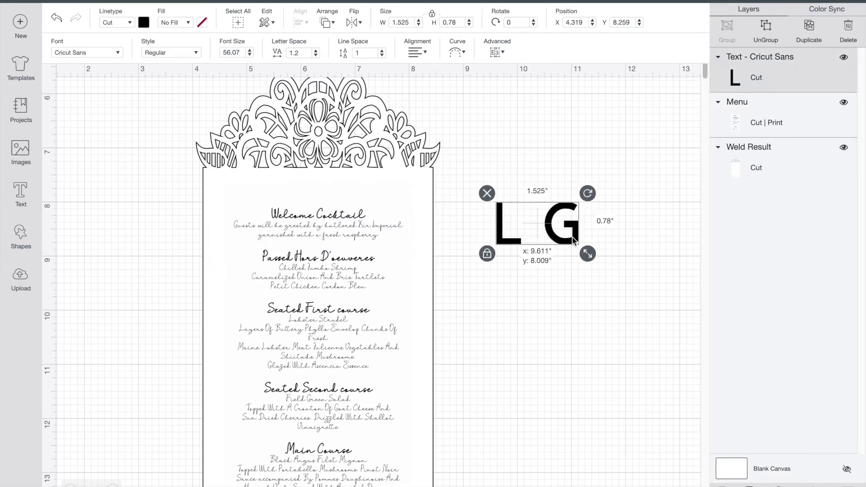
Add an '&' text layer, shrink it, and place it between the L and G
click(21, 194)
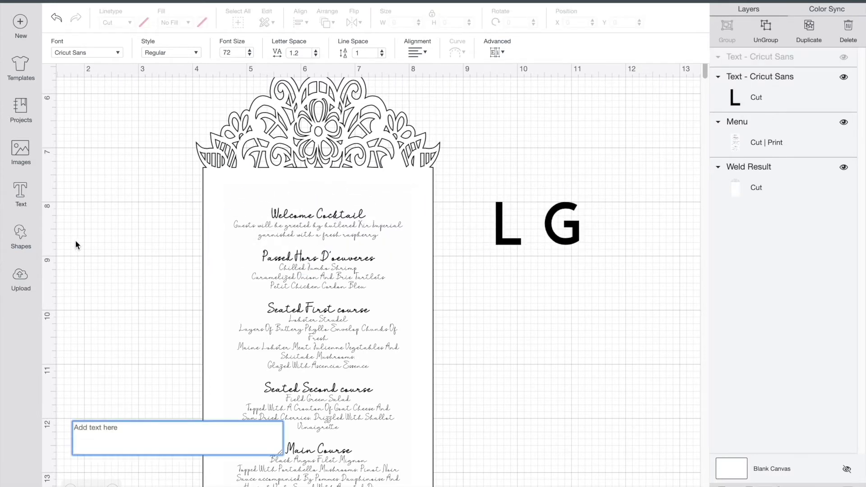
text(&)
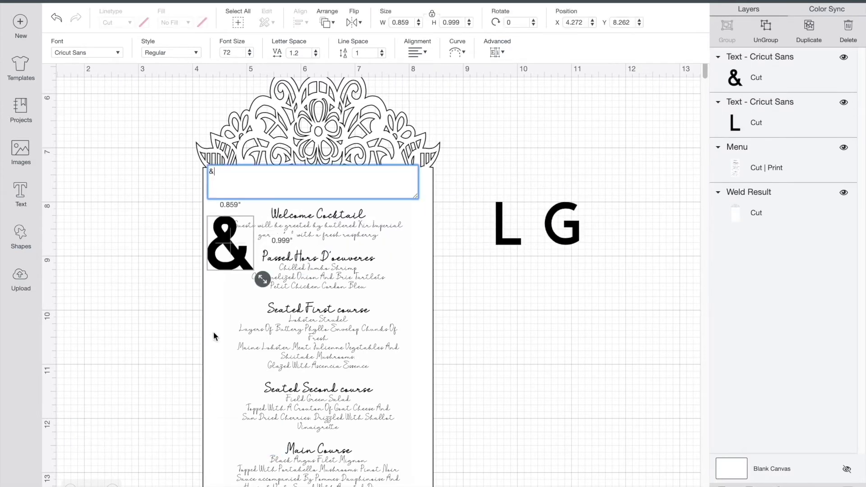
drag(262, 279, 531, 223)
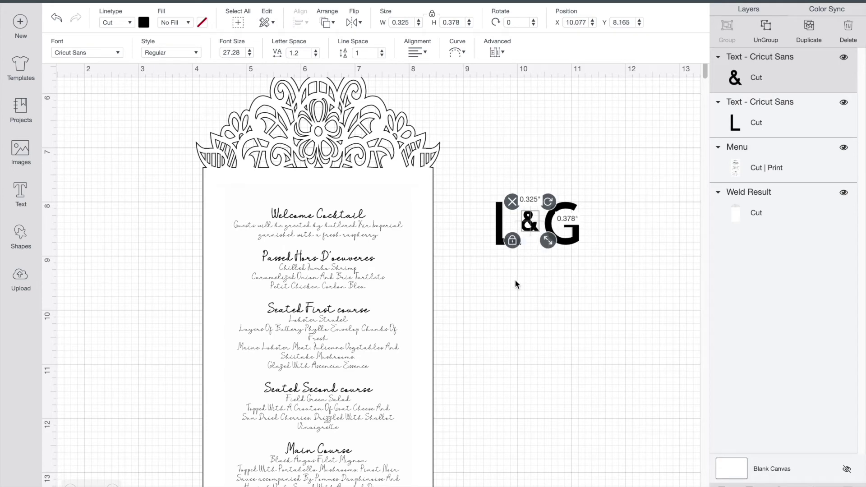
click(519, 293)
drag(590, 174, 490, 275)
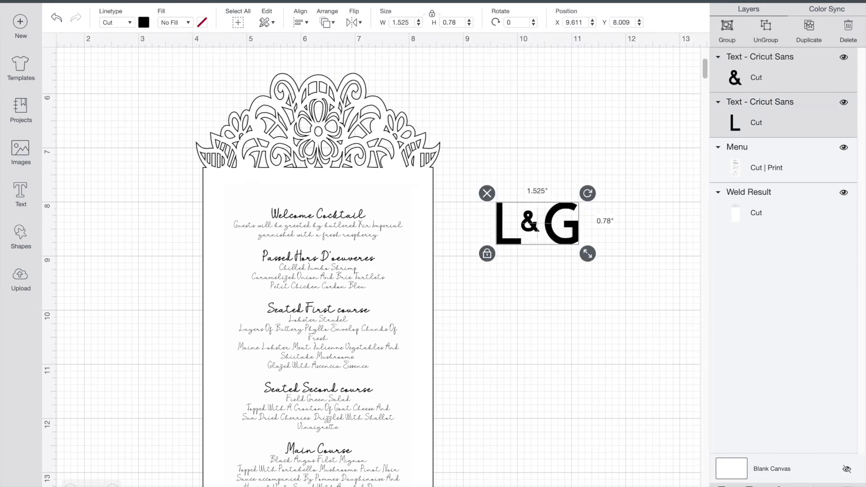
Center the letters horizontally and nudge the ampersand two steps left so it reads 'L & G'
click(301, 22)
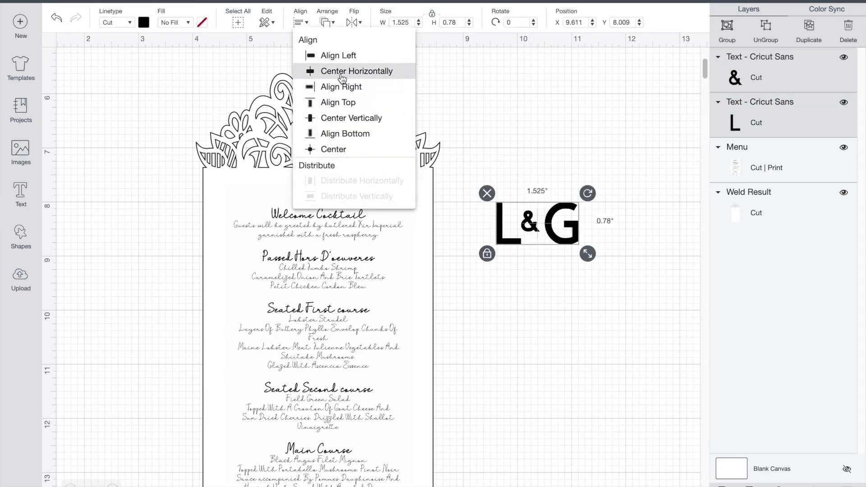
click(342, 77)
click(580, 400)
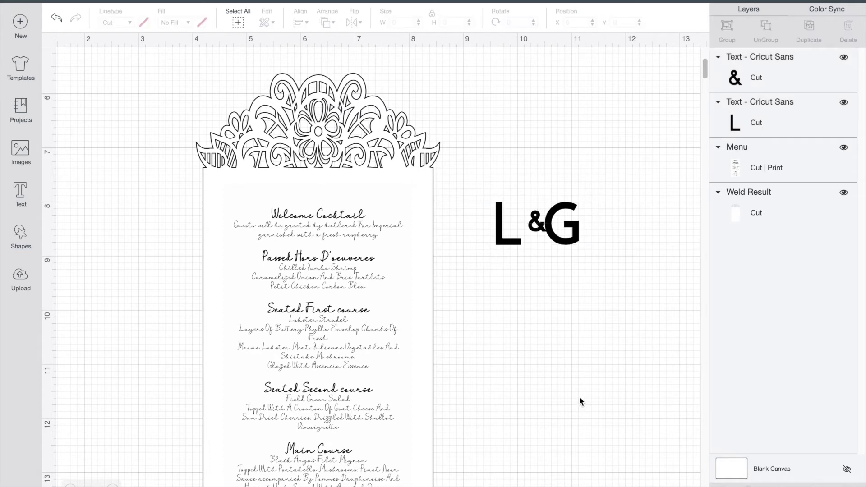
click(539, 225)
key(Left)
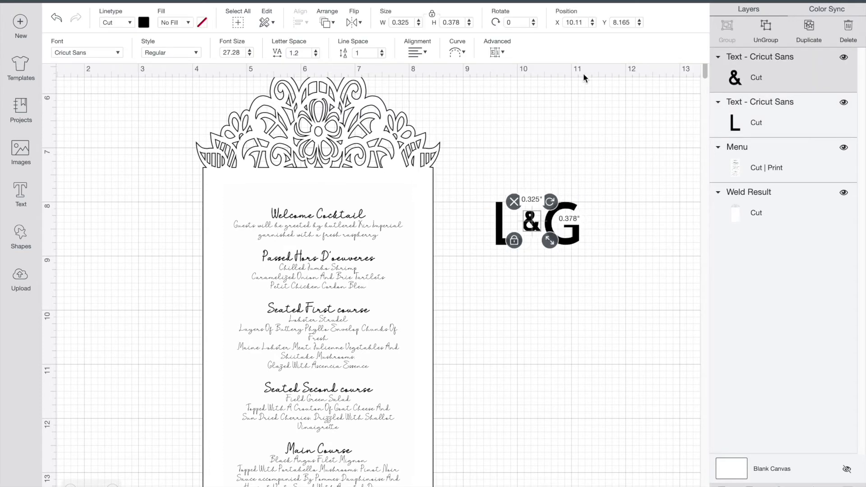
key(Left)
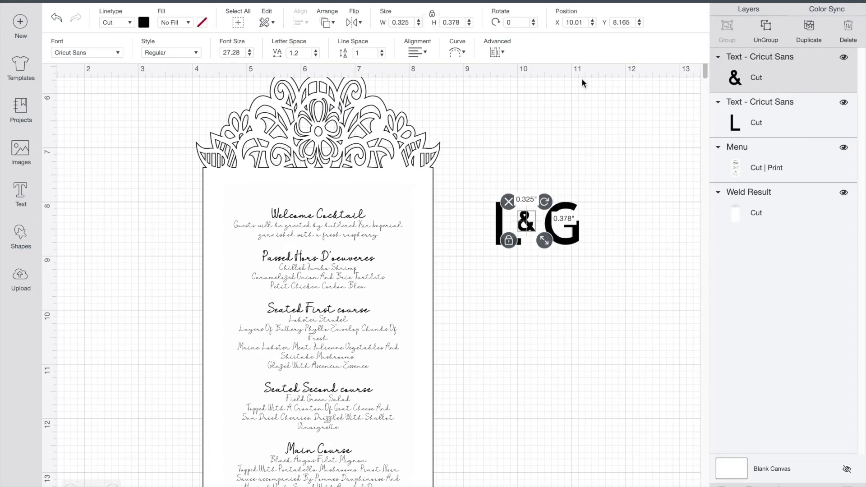
click(576, 310)
click(529, 225)
Group the L&G letters, move the monogram onto the menu top, and shrink it to 1.369 × 0.7 in
drag(529, 230, 531, 233)
click(536, 352)
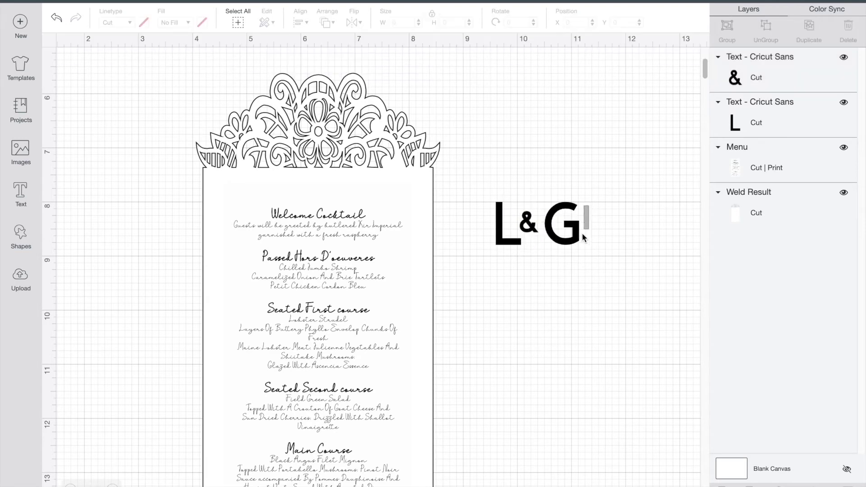
drag(589, 206, 514, 270)
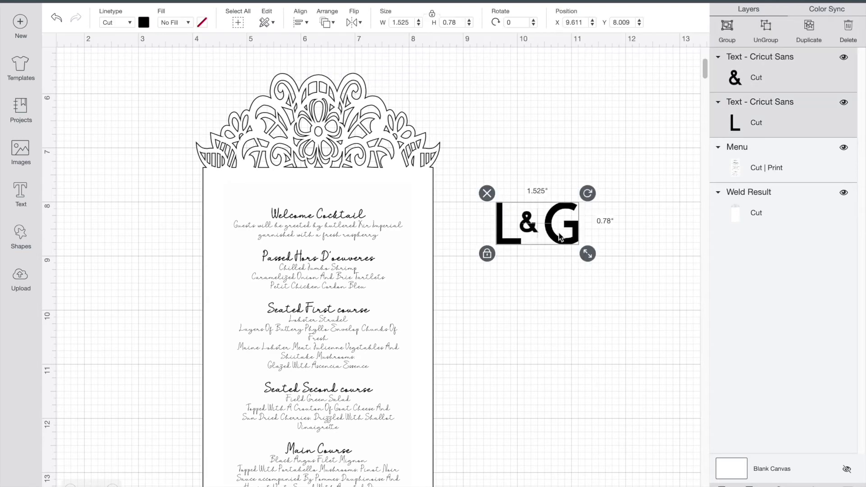
click(733, 31)
drag(567, 216, 347, 181)
drag(369, 219, 354, 196)
Center the monogram horizontally on the menu and lace card
drag(466, 78, 332, 202)
click(299, 22)
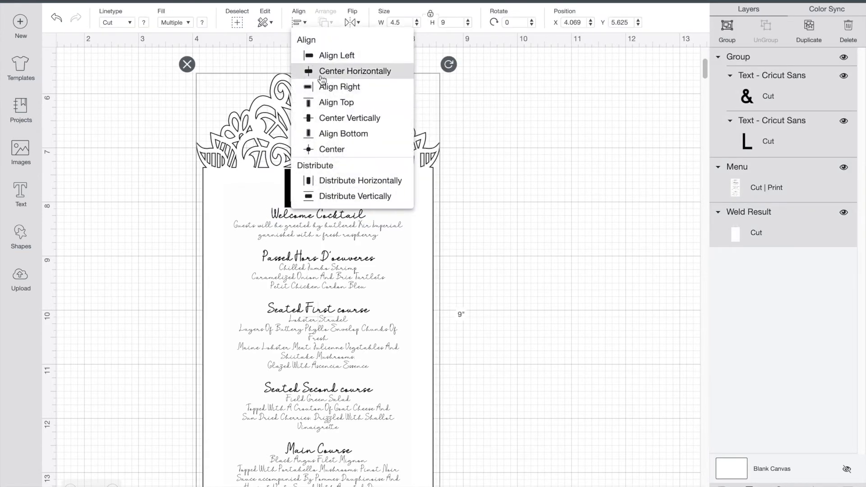
click(325, 70)
click(630, 139)
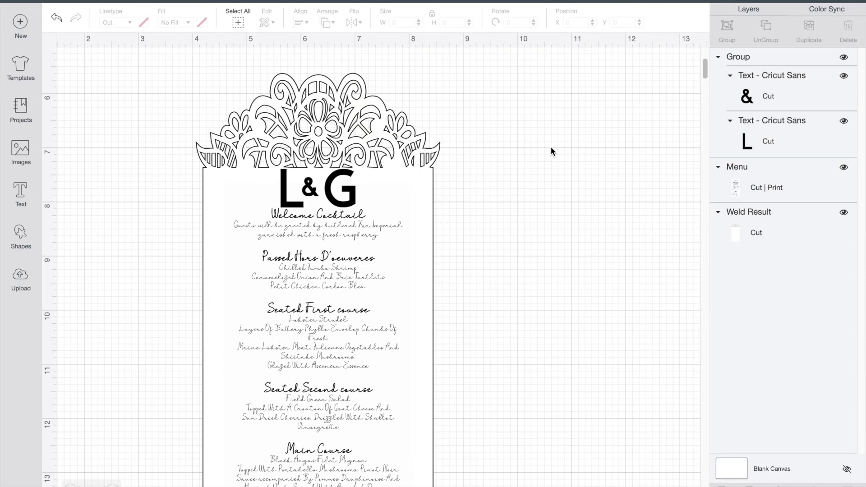
scroll(551, 149, down, 5)
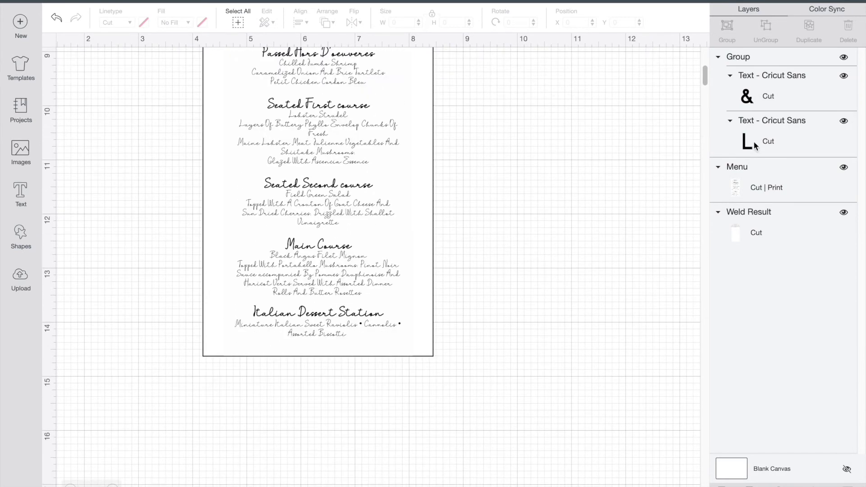
Change the L&G monogram's fill from No Fill to Print
scroll(351, 200, up, 10)
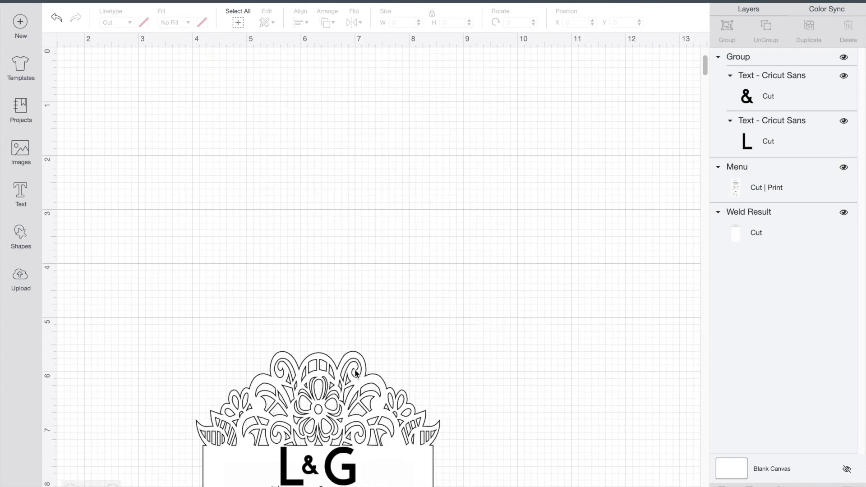
scroll(356, 372, down, 6)
click(335, 215)
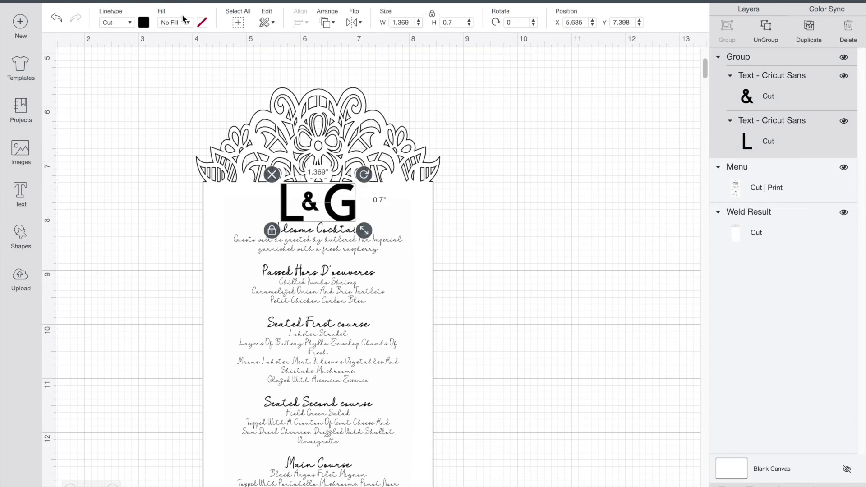
click(185, 22)
click(184, 54)
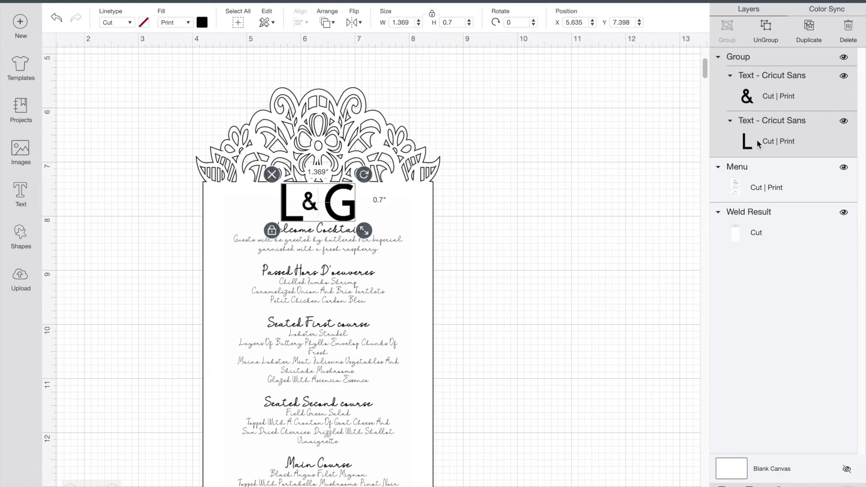
click(493, 86)
Flatten the whole menu card, then place an enlarged ~5 in square behind it to check the print area
drag(499, 102, 307, 336)
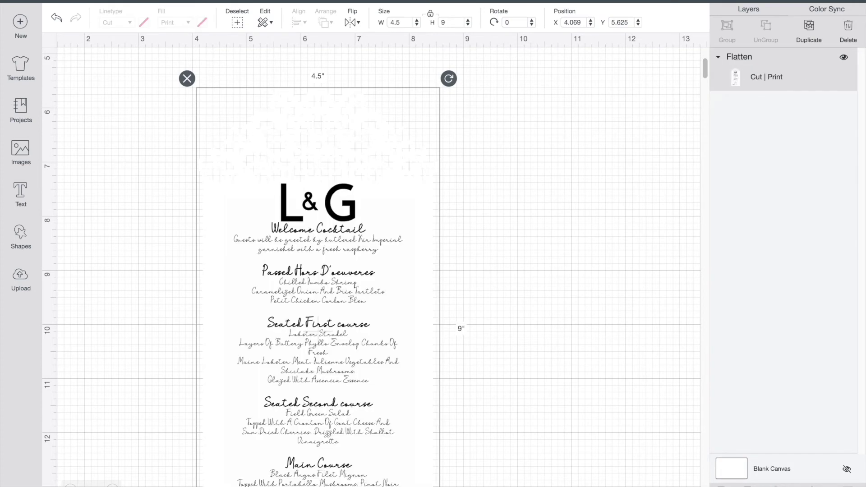
drag(428, 193, 352, 226)
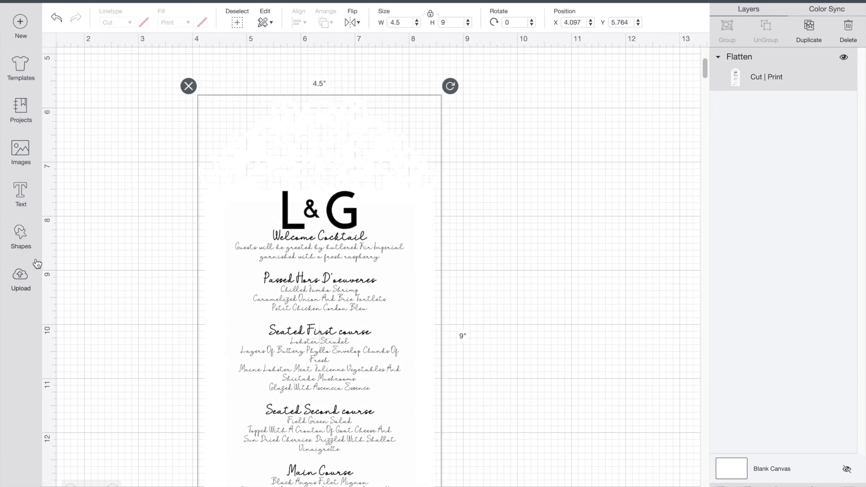
click(20, 234)
click(69, 153)
drag(189, 200, 352, 220)
right_click(352, 220)
click(408, 204)
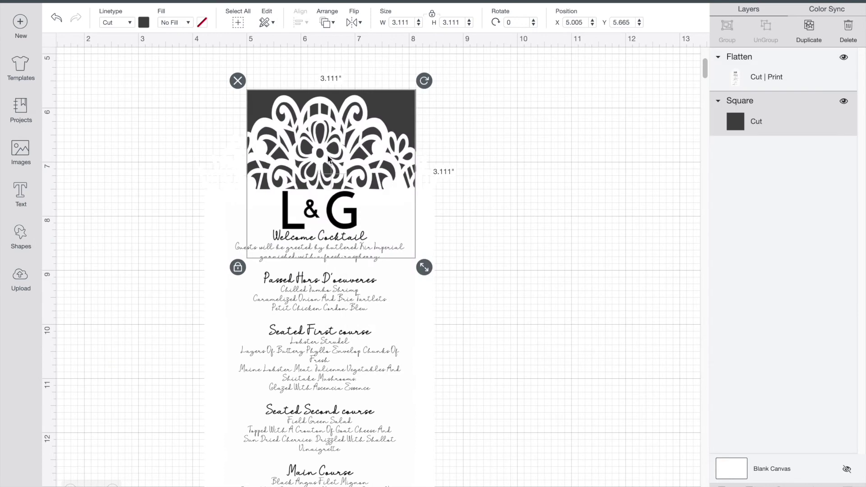
drag(424, 267, 526, 370)
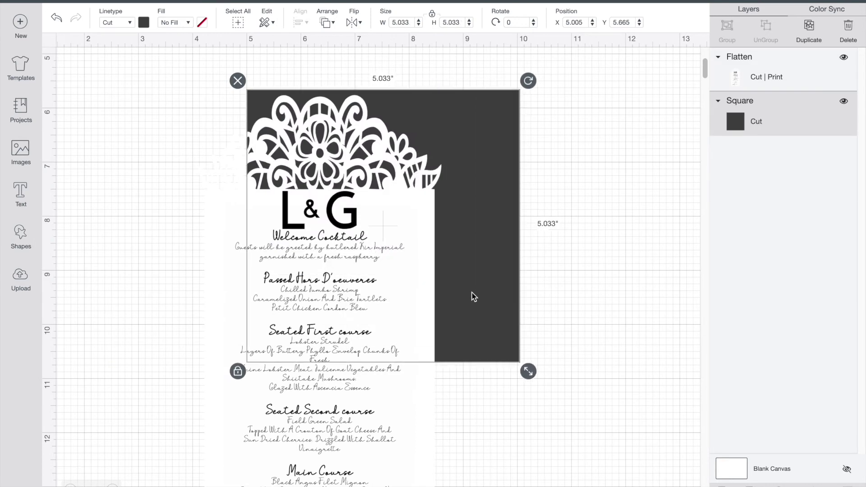
drag(472, 293, 418, 289)
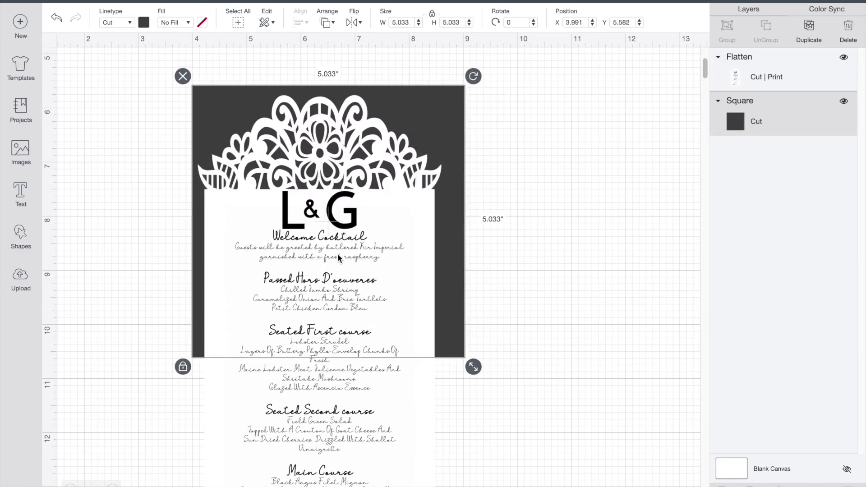
Delete the square and reposition the flattened 4.5 × 9 in menu image
click(183, 76)
click(415, 240)
drag(415, 239, 422, 218)
scroll(587, 240, down, 6)
Open Print setup for the menu card from the Make It screen
scroll(587, 245, down, 4)
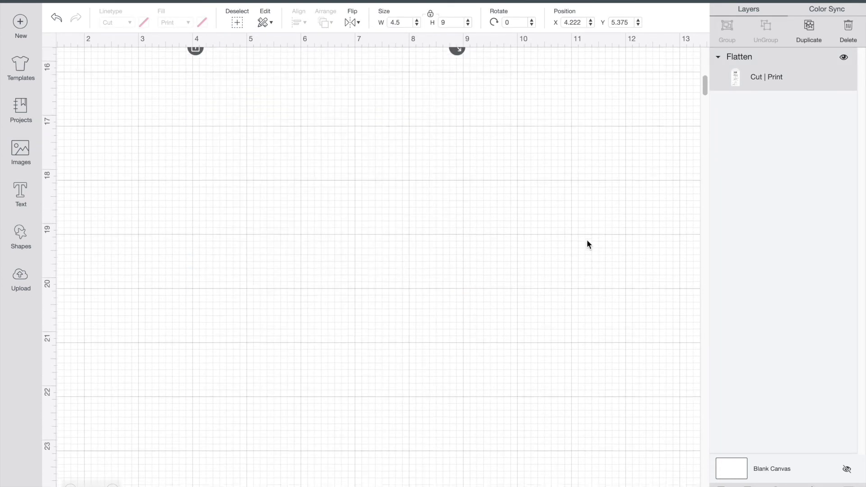
scroll(587, 244, up, 12)
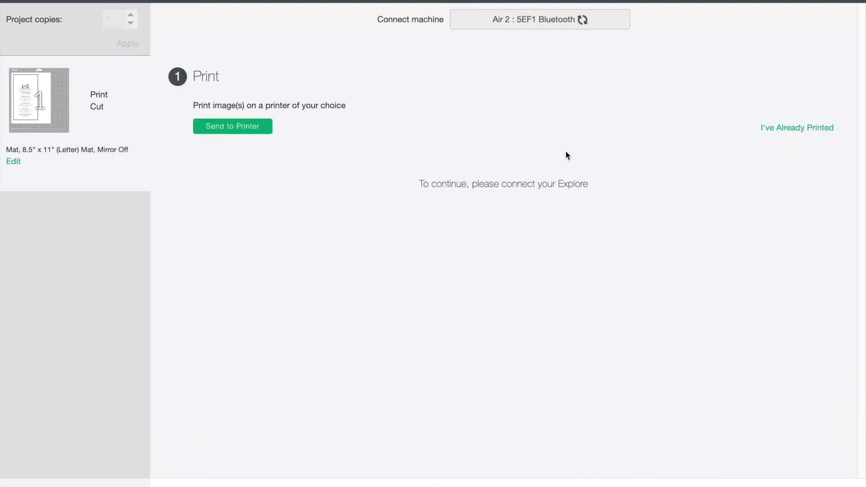
click(232, 128)
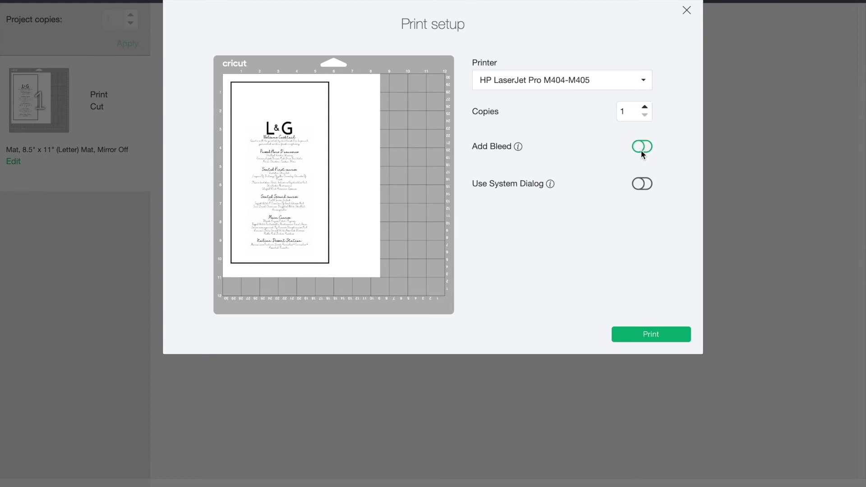
Print the card on the EPSON ET-4550 Series without bleed and accept the Light Cardstock + warning
click(595, 88)
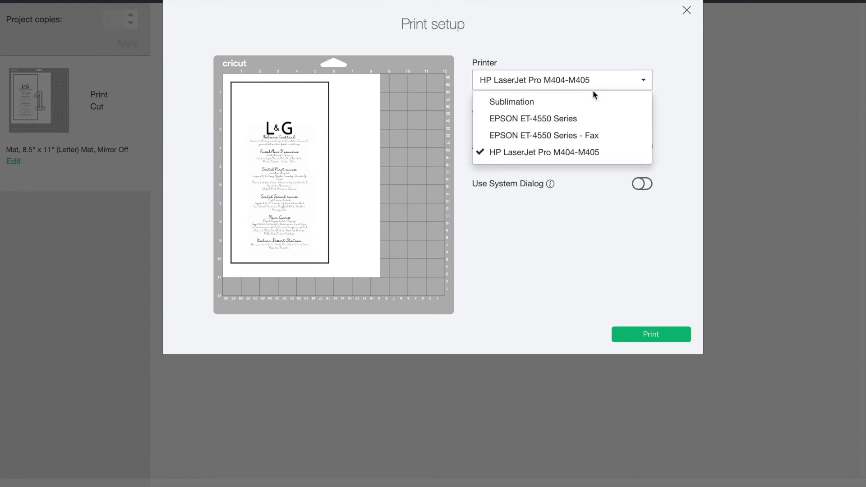
click(571, 120)
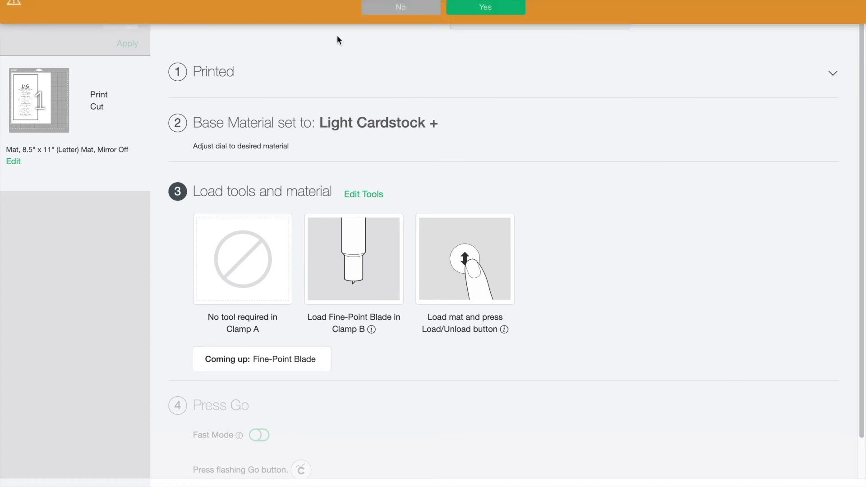
click(486, 8)
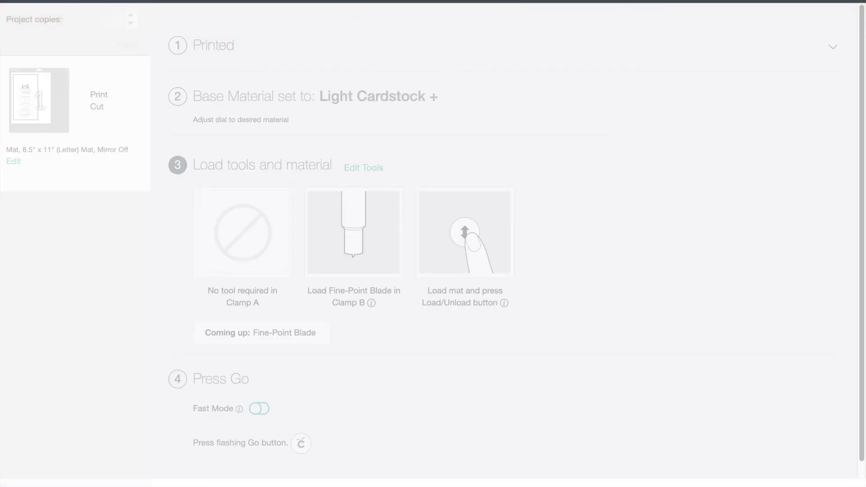